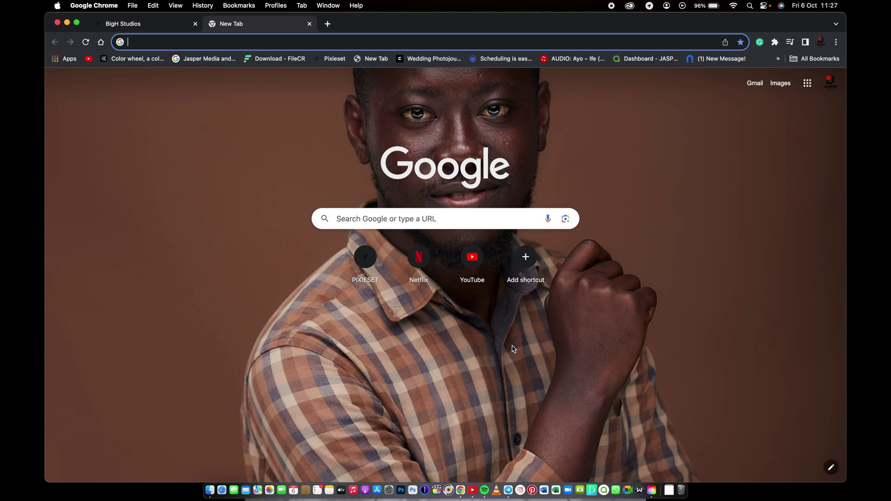
Search Google for "canvas background" and show the image results.
type("cn")
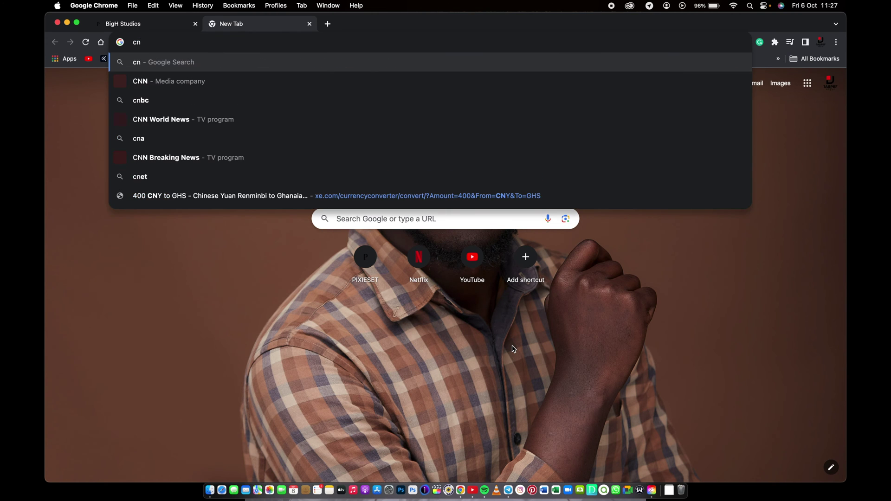
key("BackSpace")
type("an")
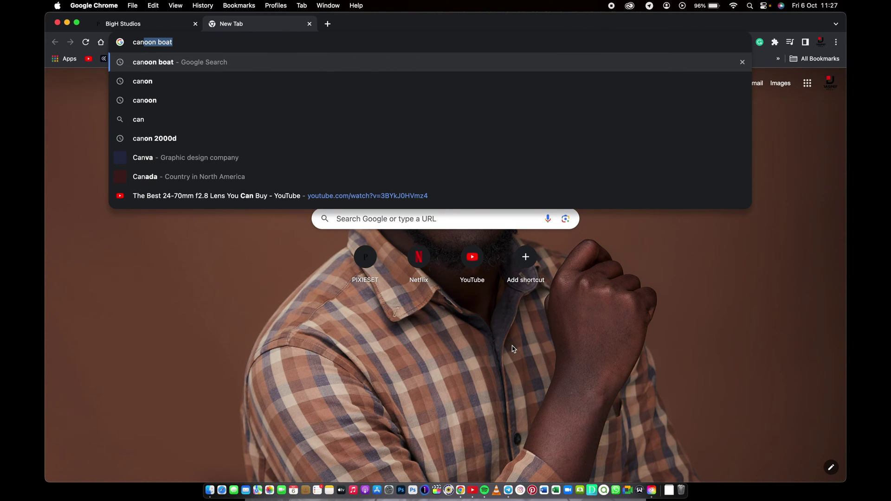
type("vas ")
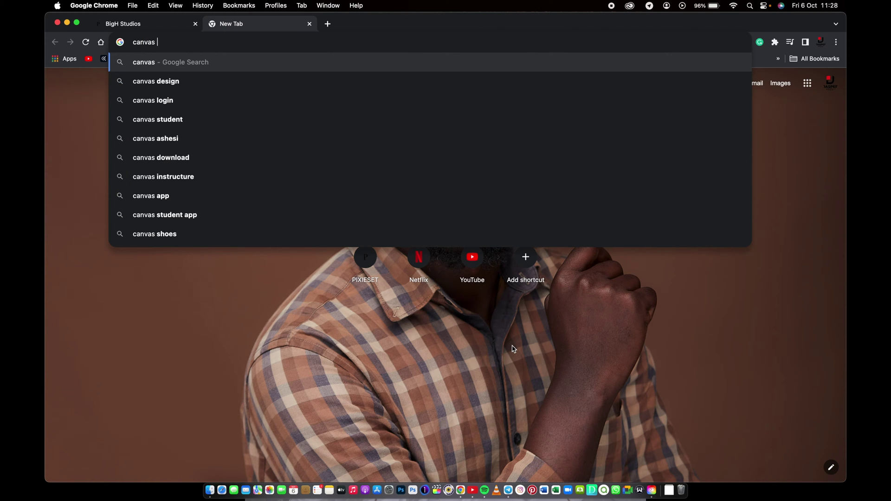
type("back")
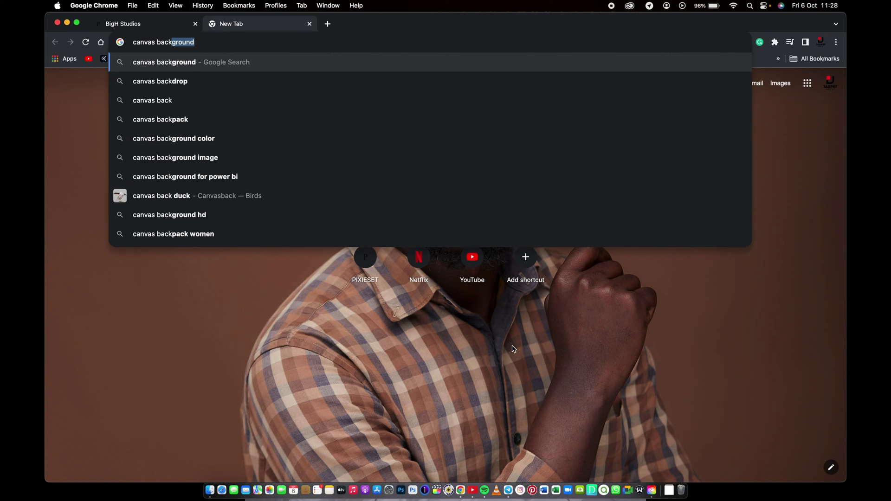
left_click(324, 64)
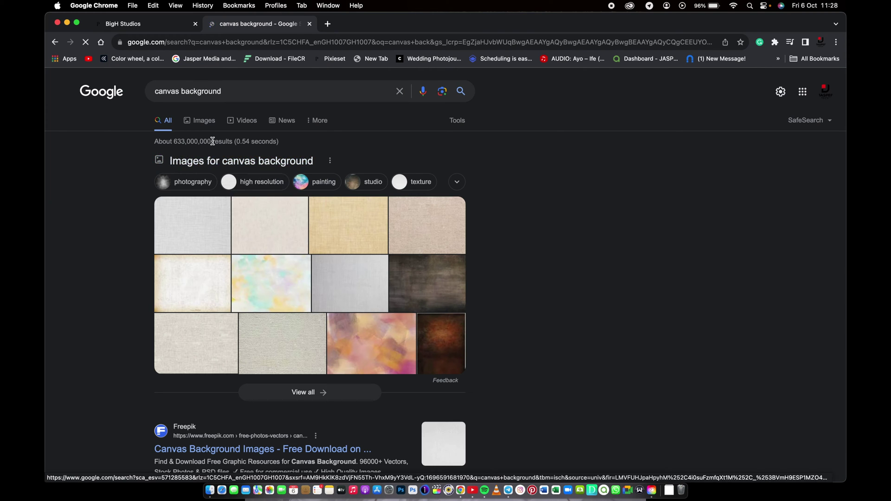
left_click(204, 121)
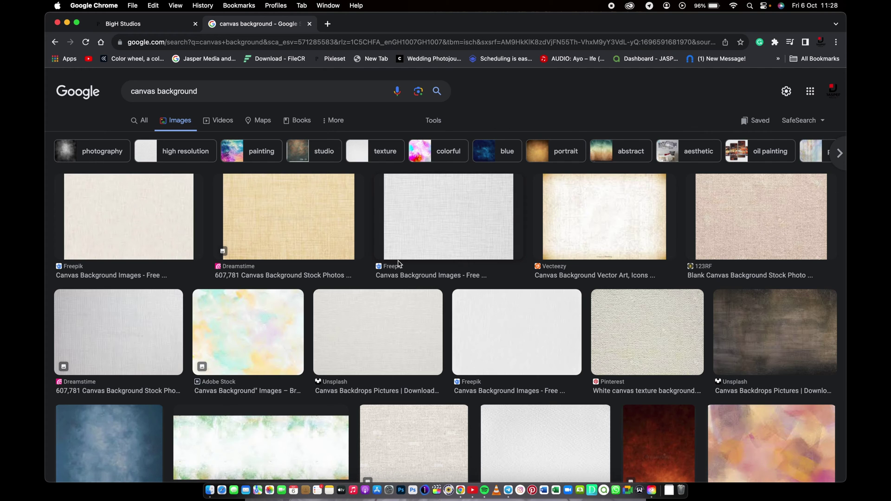
Try narrowing the image results to abstract canvas backgrounds, browse them and return to the unfiltered results.
left_click(610, 157)
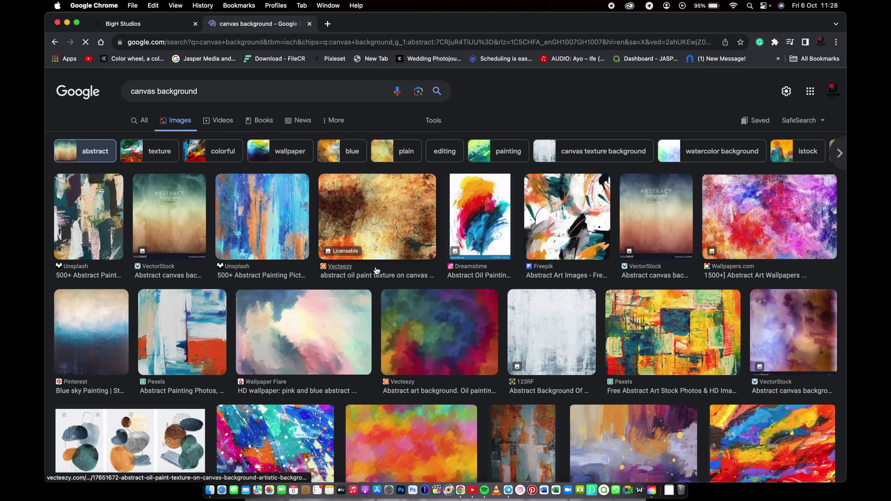
scroll(377, 270, "down", 5)
scroll(376, 271, "down", 10)
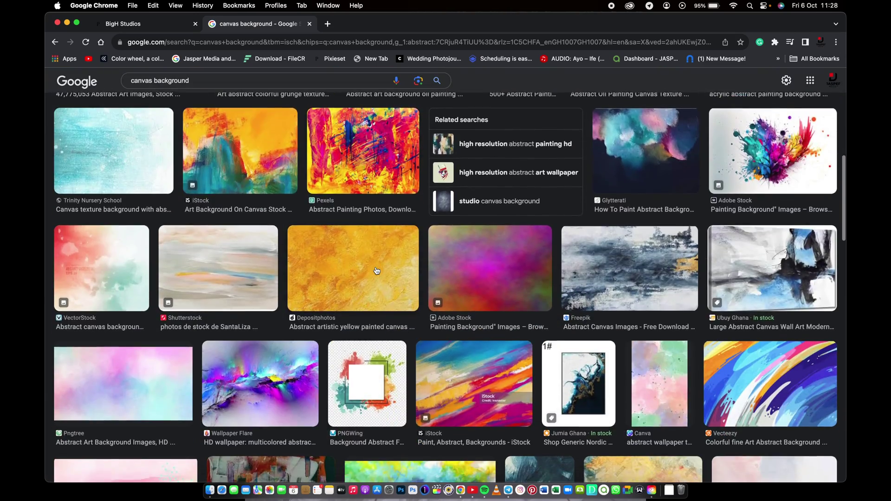
scroll(376, 271, "up", 15)
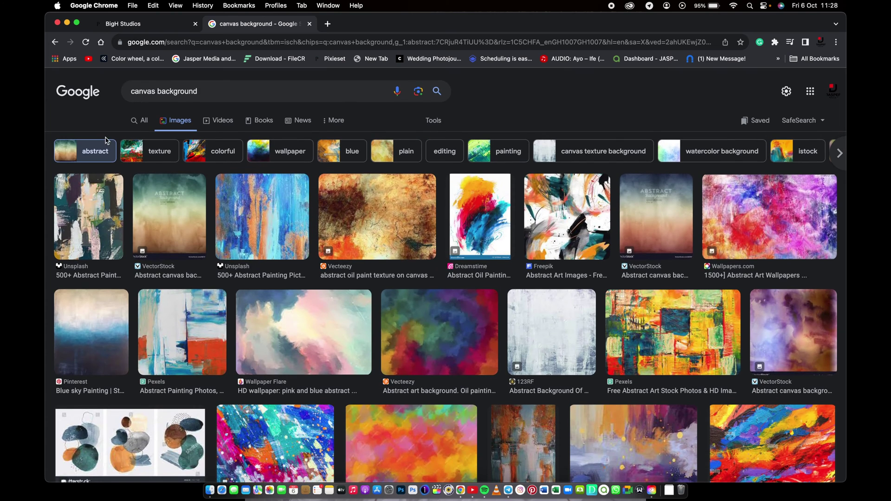
left_click(56, 42)
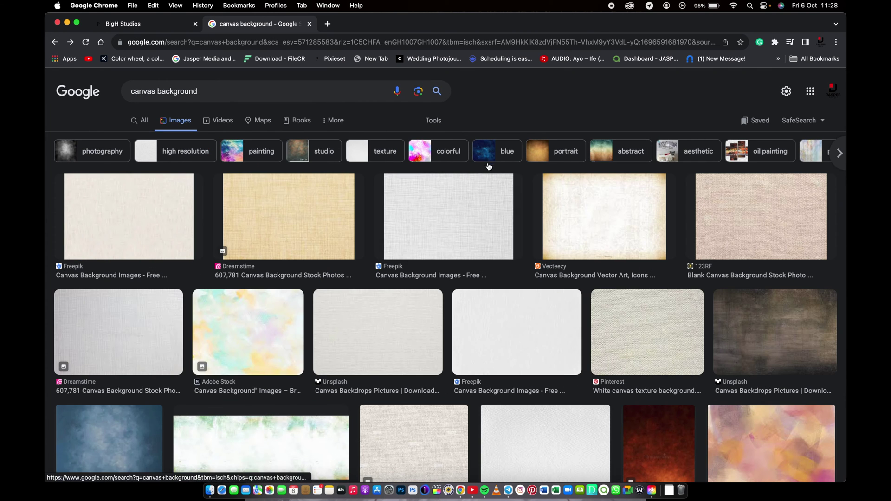
Preview the dark red-brown Dreamstime canvas background from the image results.
scroll(466, 253, "down", 8)
scroll(474, 253, "up", 1)
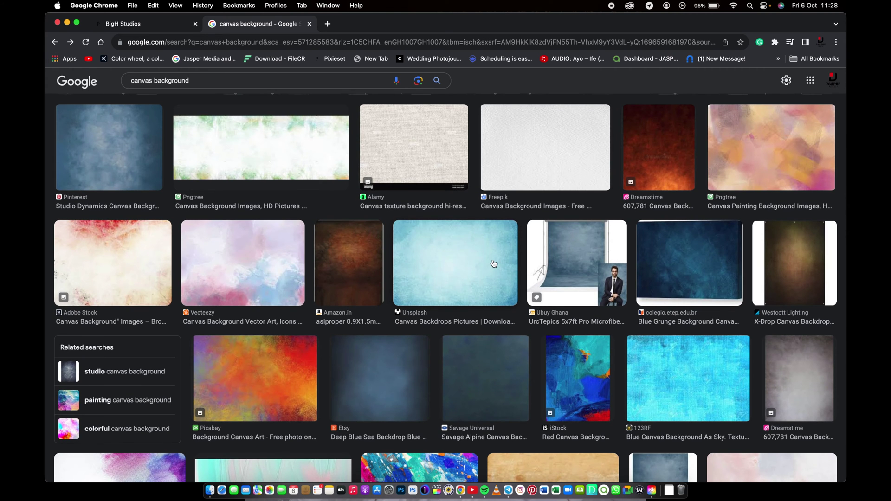
left_click(658, 171)
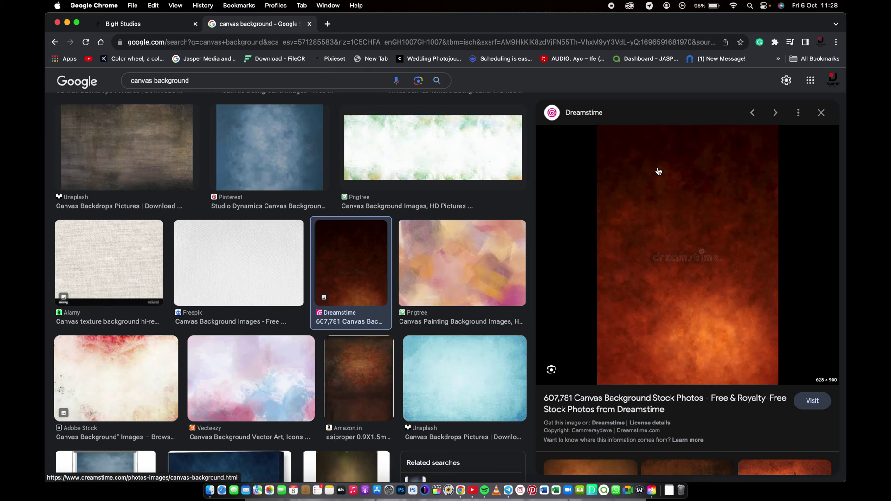
Visit the Dreamstime website from the preview and open the warm brown canvas photo, dismissing the sign-up prompt.
left_click(811, 402)
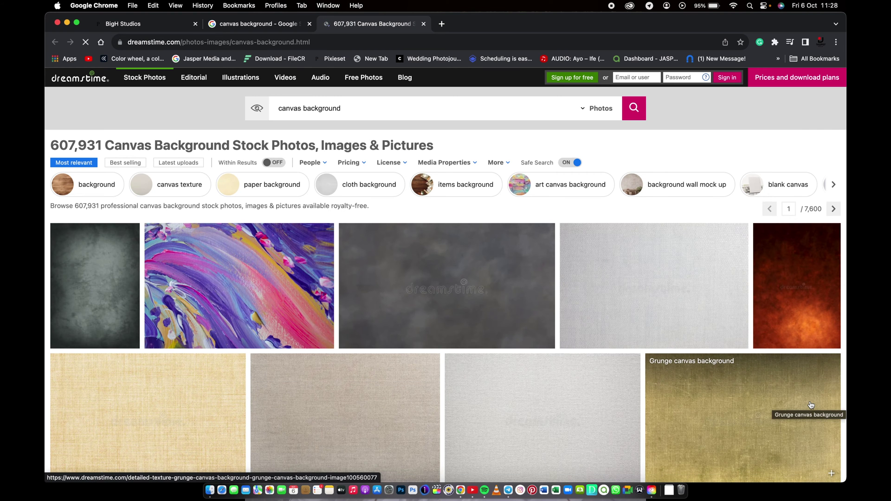
scroll(797, 383, "down", 2)
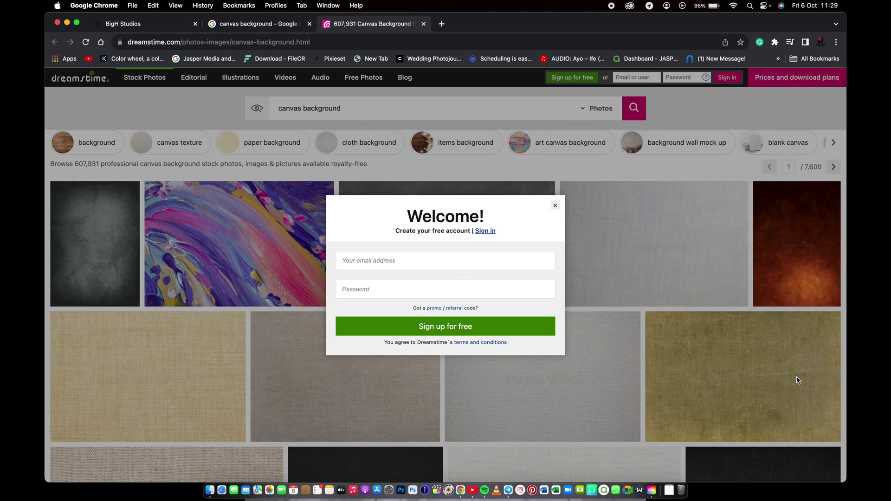
left_click(555, 205)
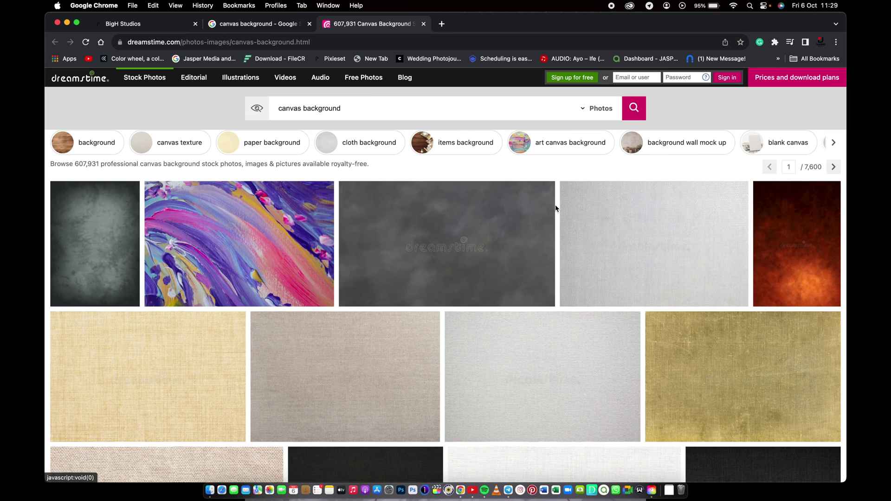
left_click(784, 246)
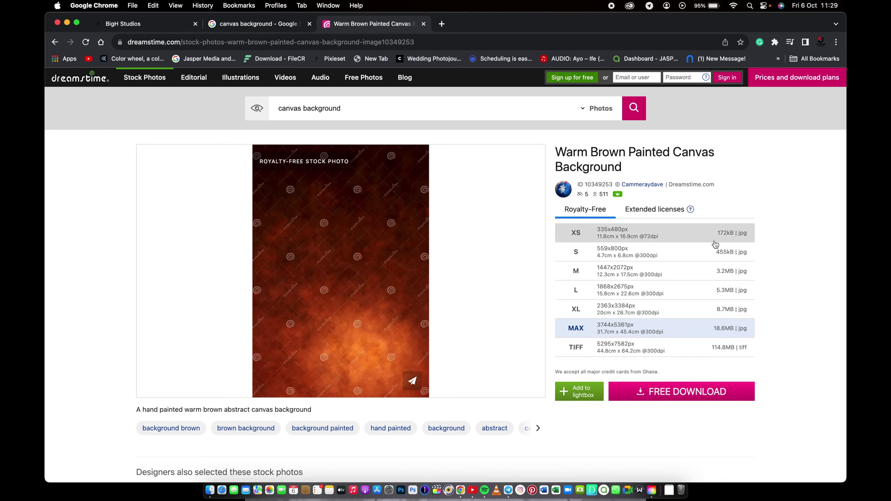
Compare the S, L, XL and MAX download sizes offered for the warm brown painted canvas photo.
scroll(717, 243, "down", 1)
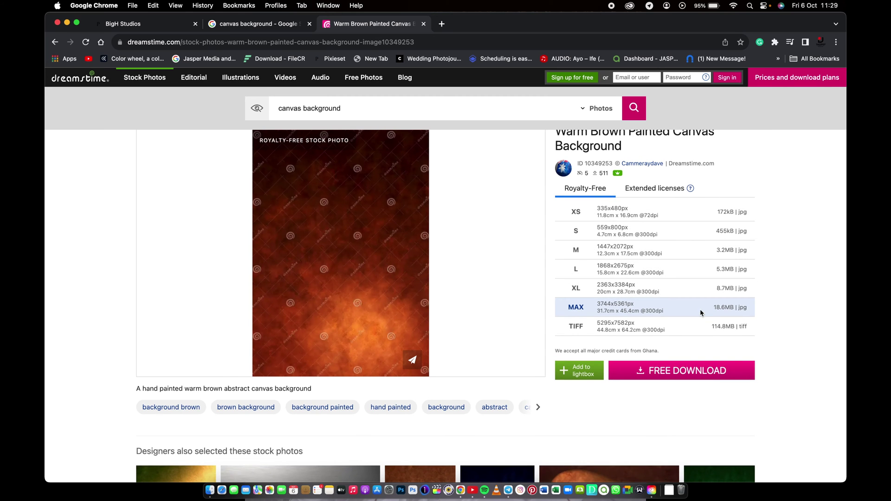
left_click(705, 230)
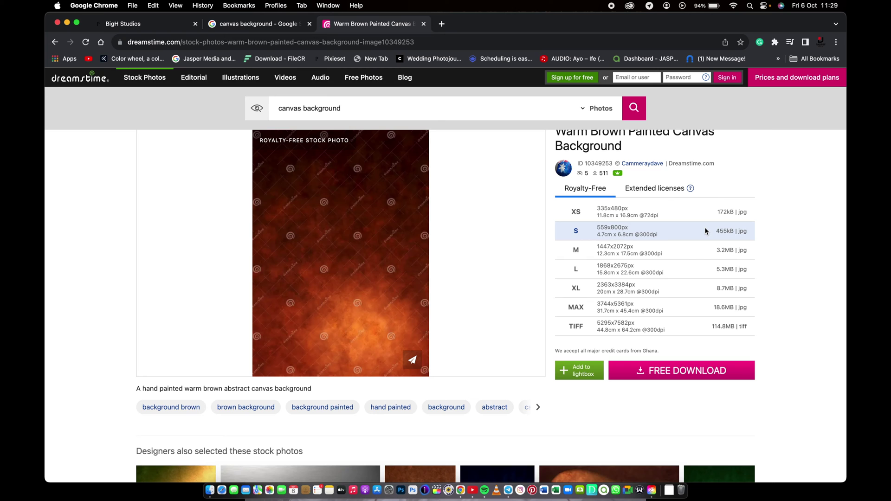
left_click(694, 269)
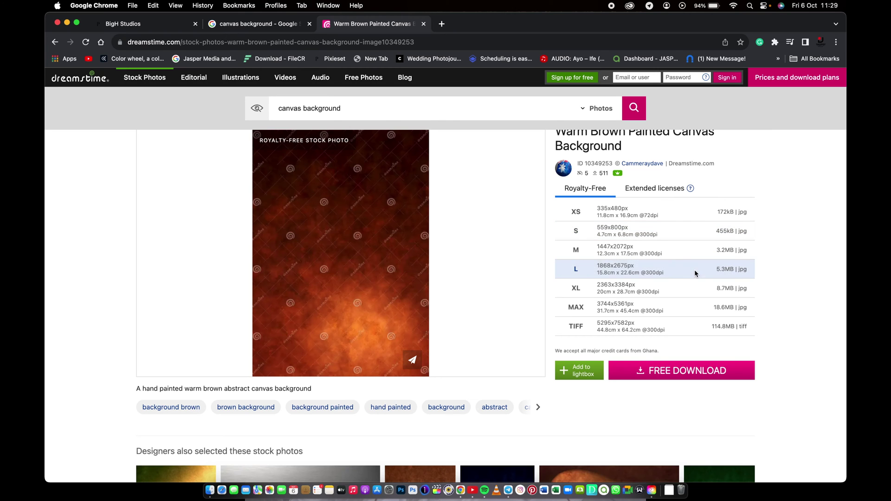
left_click(698, 292)
left_click(700, 308)
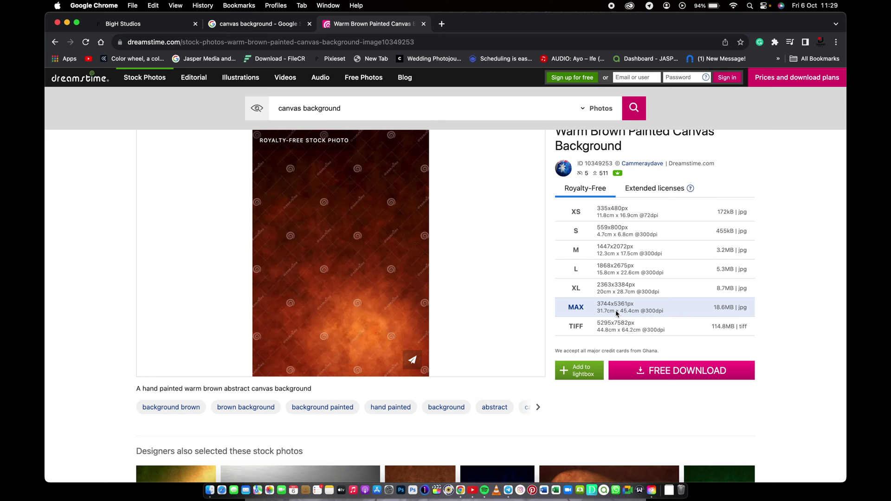
scroll(615, 309, "up", 1)
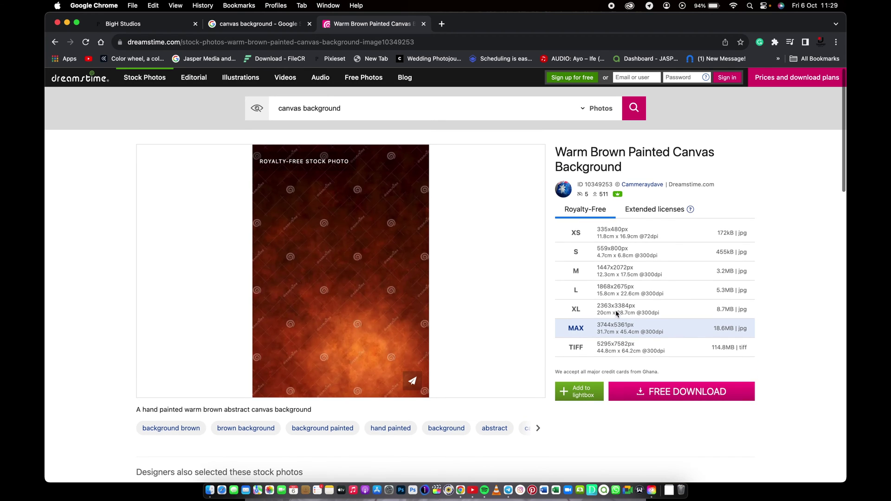
Open the gold highlight background among the related stock photos and try to download it for free.
scroll(616, 314, "down", 5)
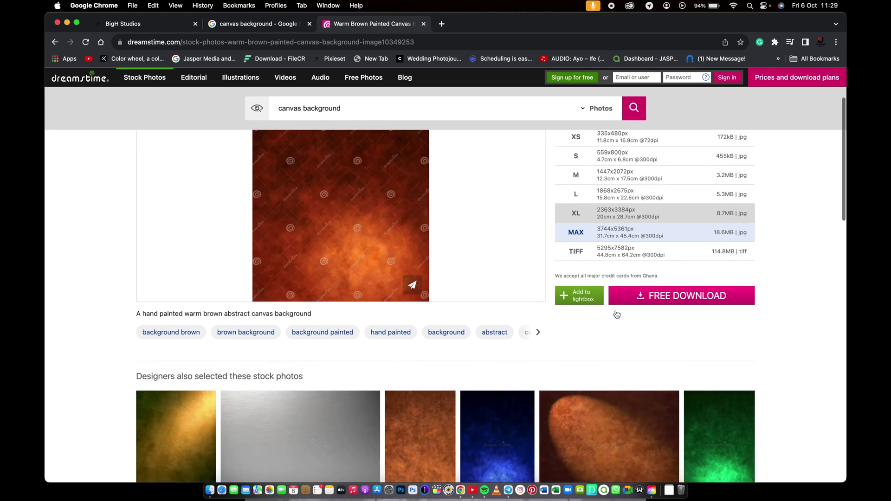
left_click(187, 393)
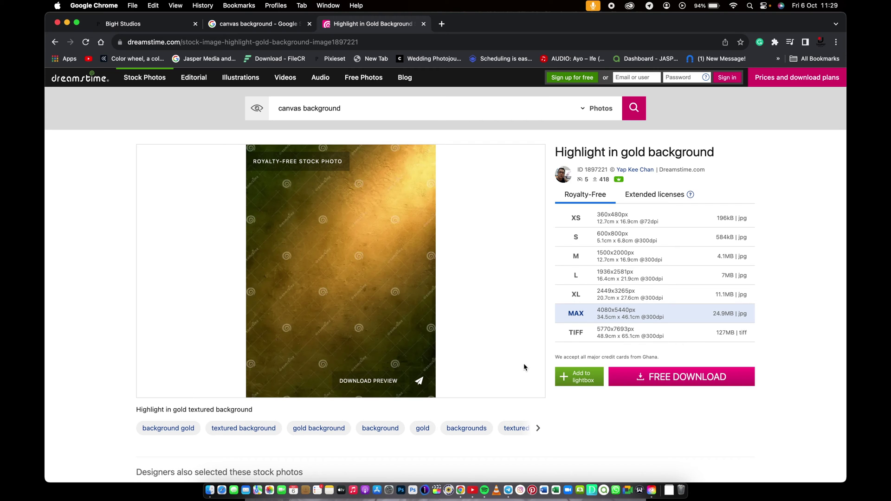
left_click(672, 381)
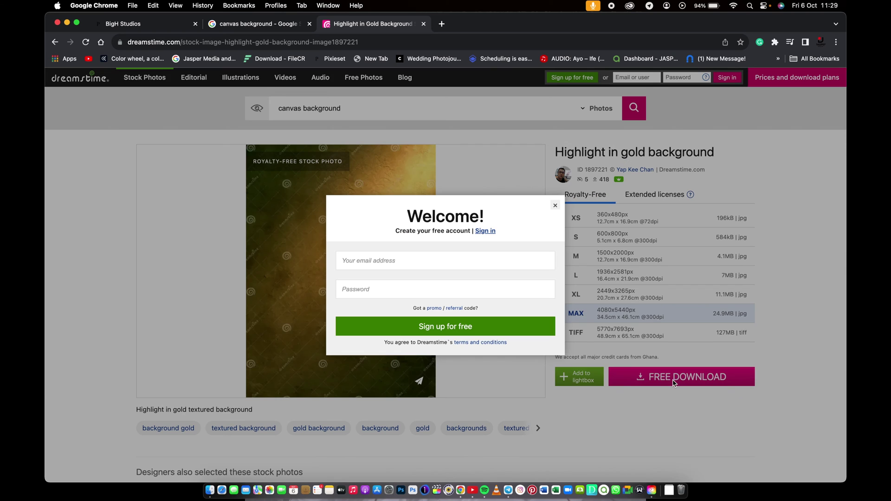
Check Dreamstime's login and free registration pages without entering credentials, and close the site's tab.
left_click(484, 231)
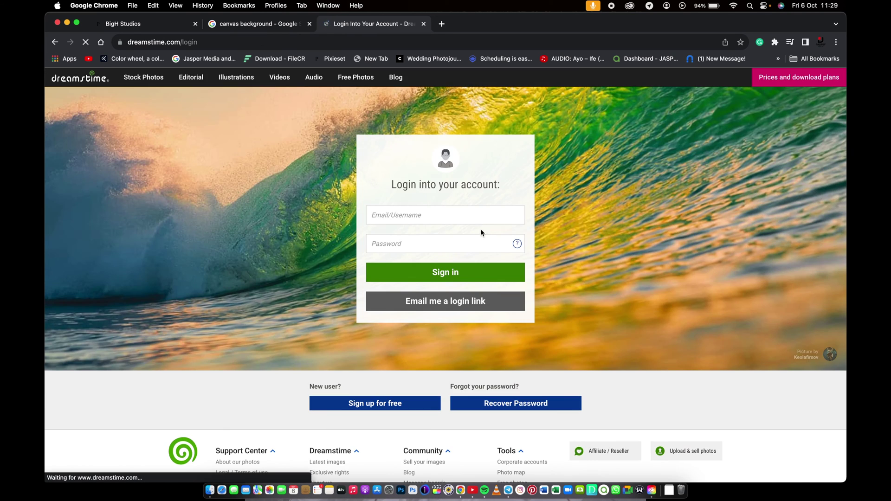
left_click(445, 215)
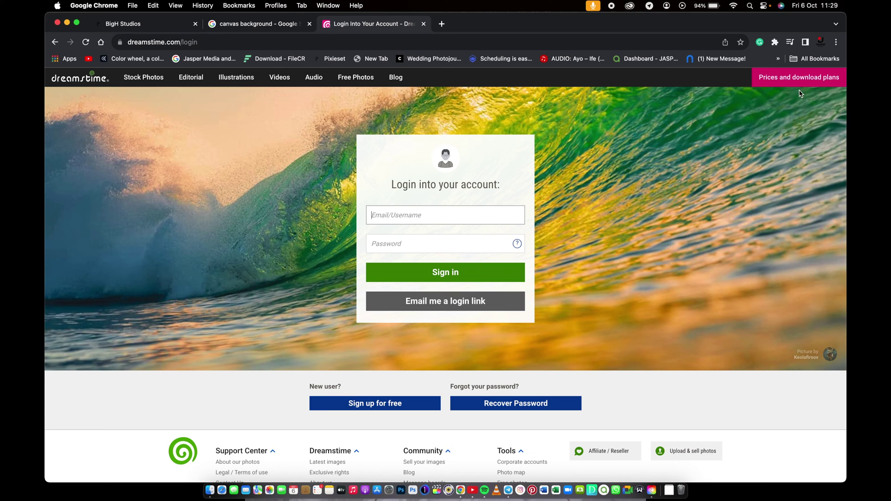
left_click(459, 274)
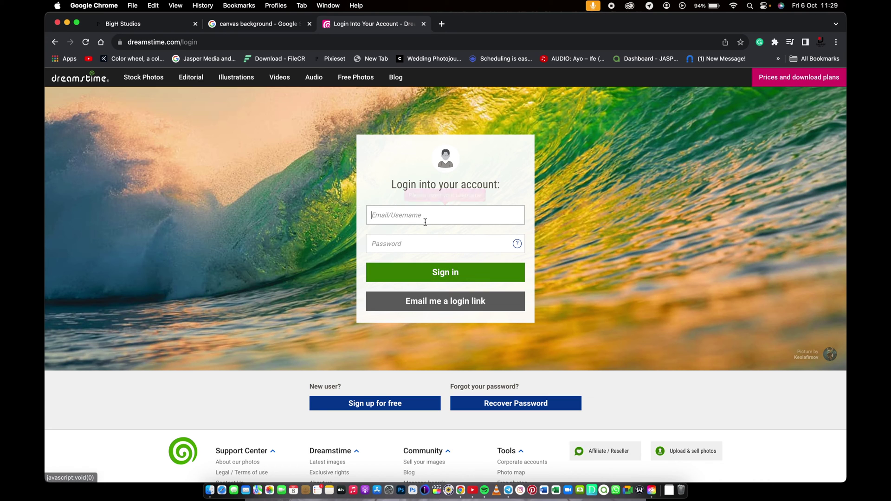
left_click(395, 403)
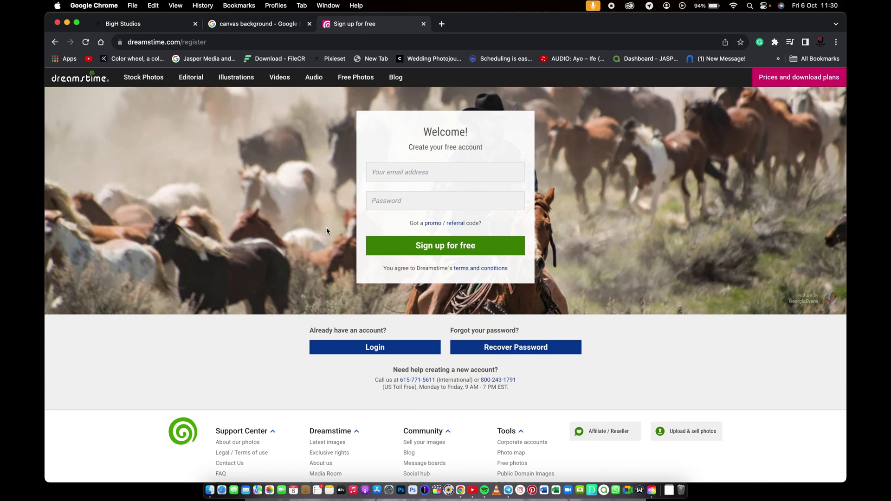
left_click(424, 24)
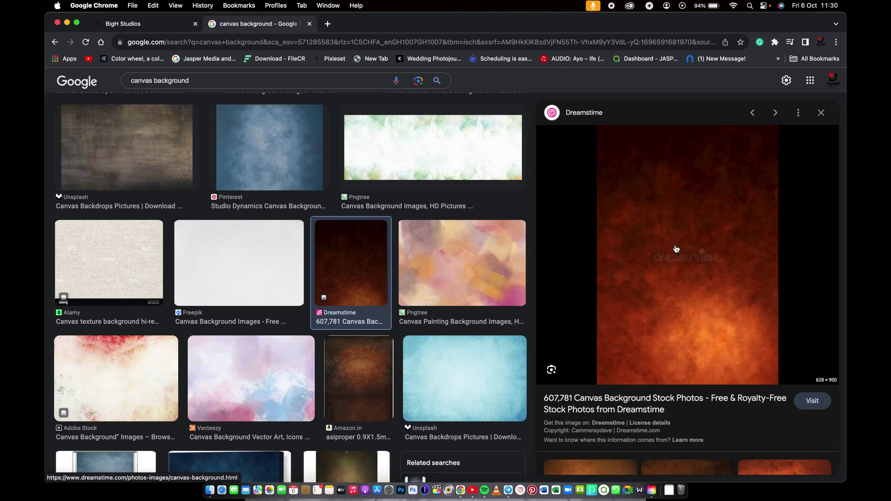
Save the warm brown painted canvas preview image from the search results to the Downloads folder, keeping its suggested file name.
scroll(676, 249, "down", 6)
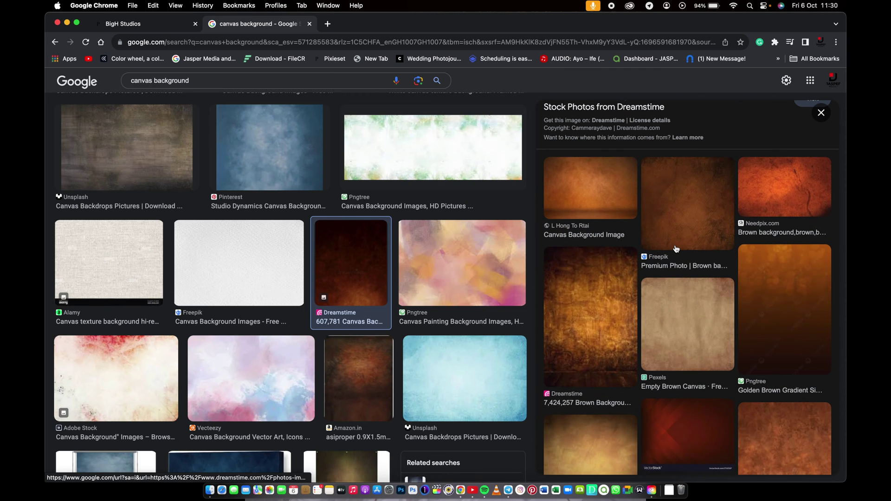
scroll(676, 249, "down", 1)
scroll(676, 249, "up", 6)
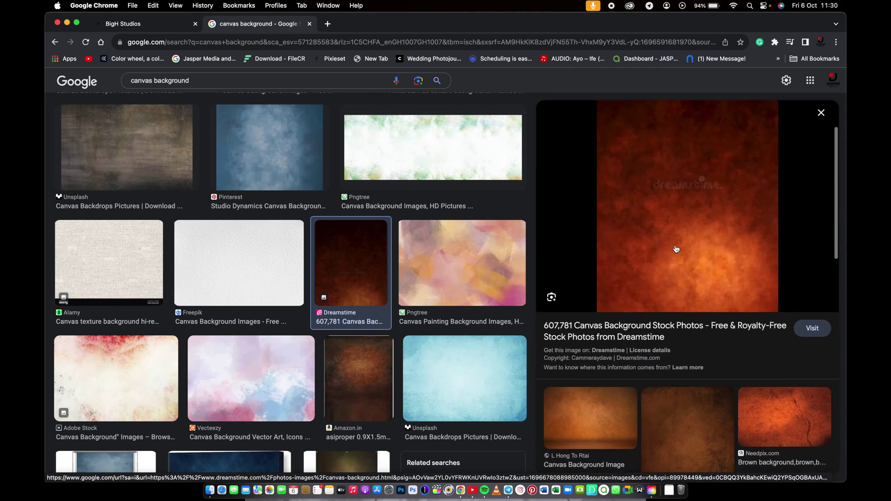
scroll(676, 249, "up", 1)
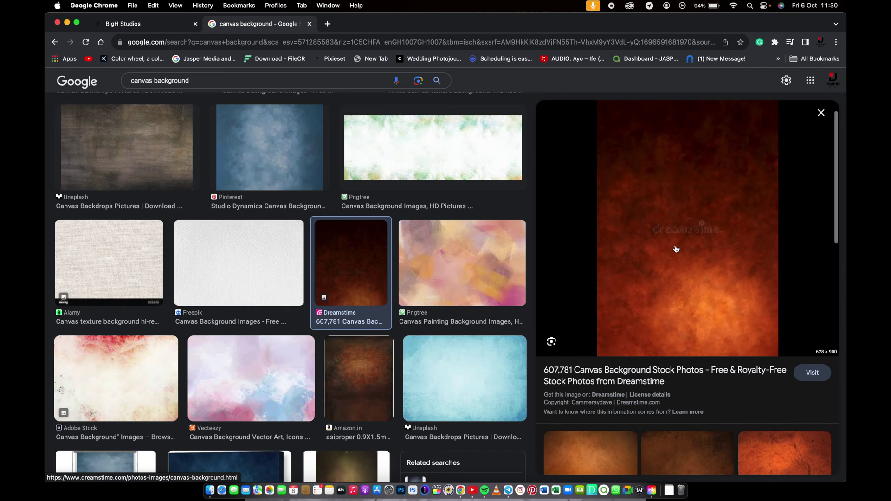
scroll(676, 249, "up", 1)
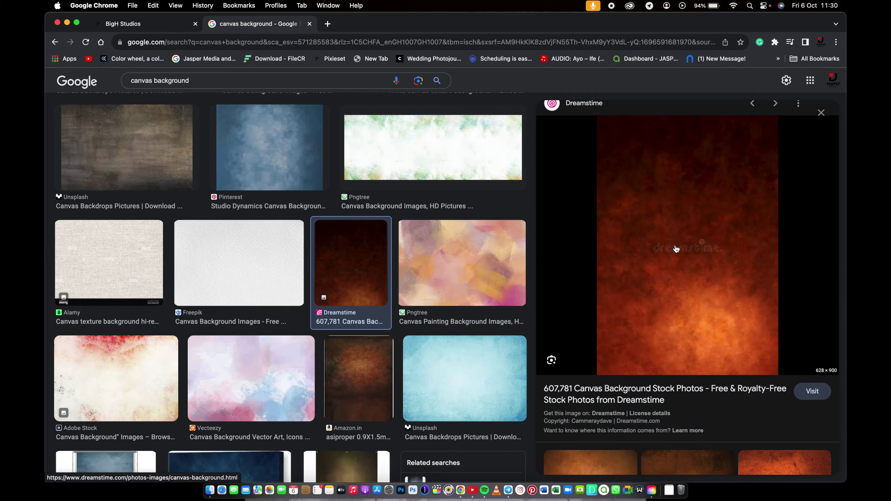
right_click(676, 249)
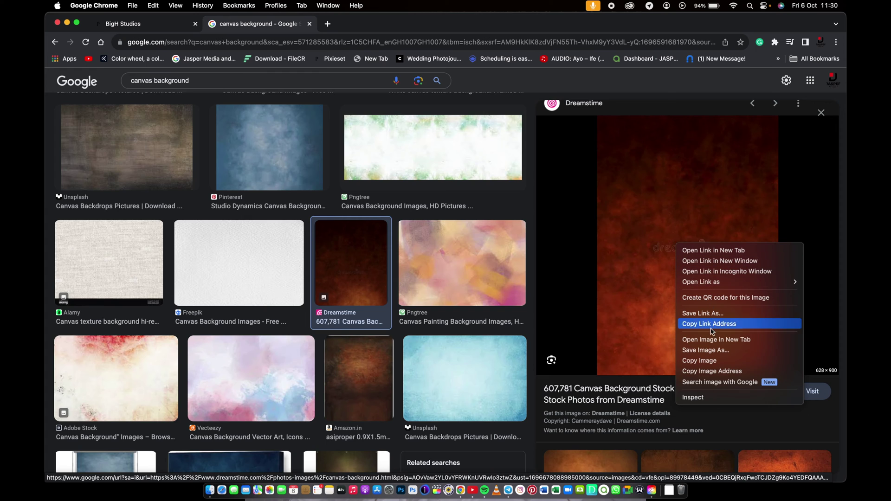
left_click(706, 352)
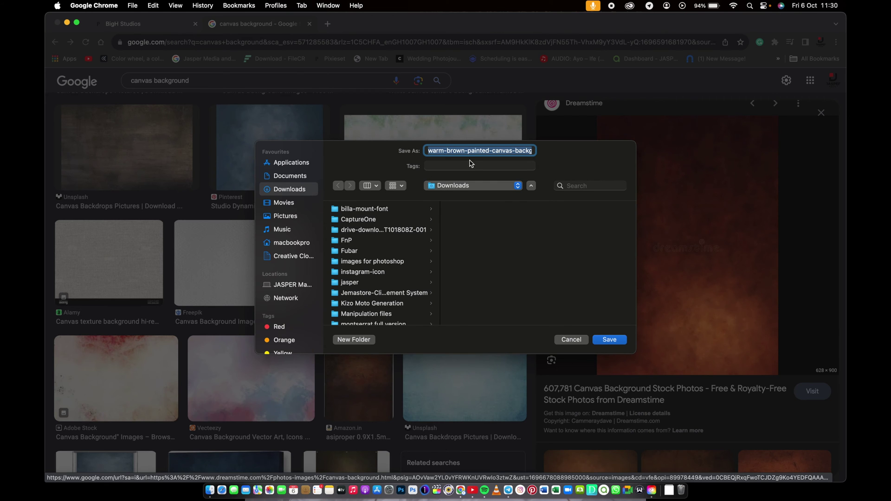
left_click(604, 341)
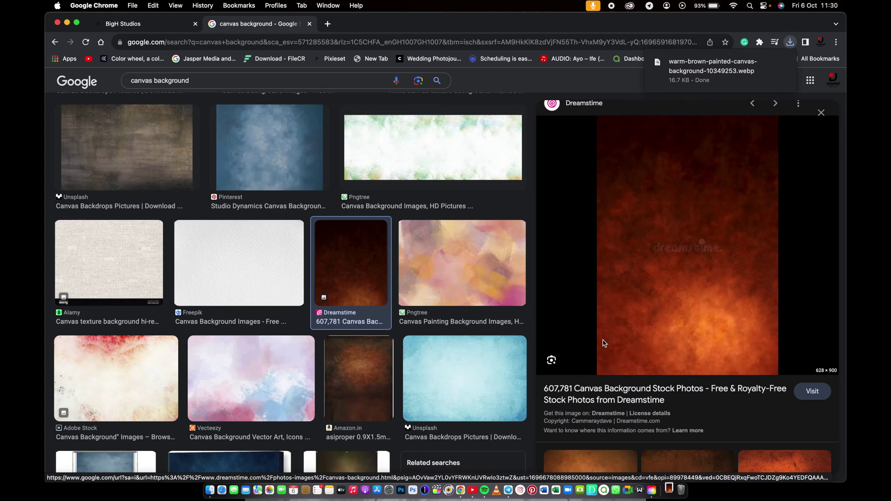
Minimize the browser, open the Downloads folder in Finder, and locate and select the saved warm-brown-painted canvas .webp file.
left_click(67, 23)
left_click(212, 486)
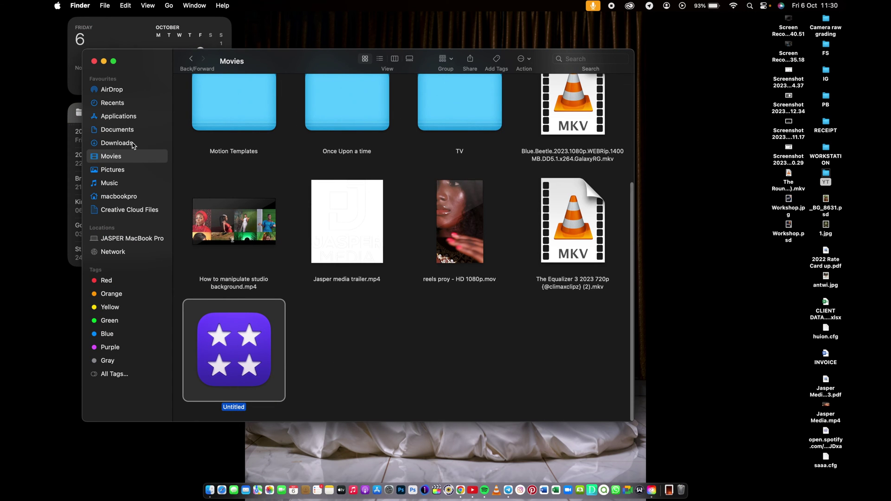
left_click(135, 144)
scroll(284, 228, "up", 2)
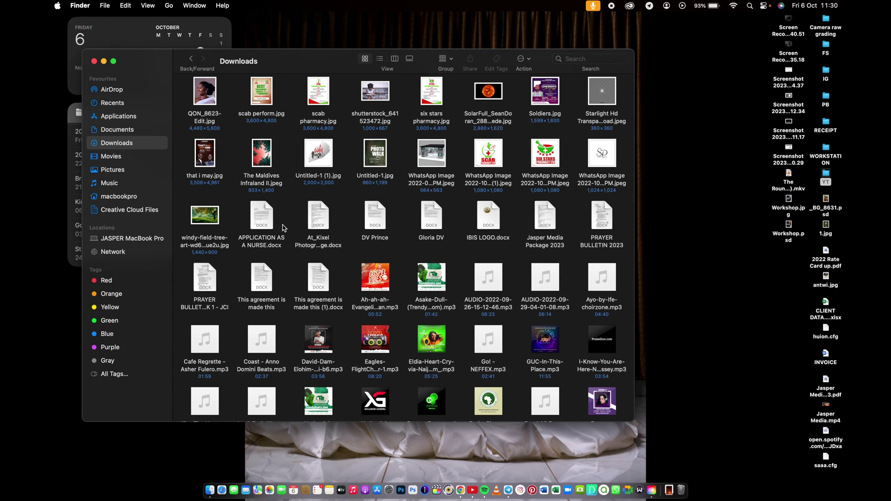
scroll(284, 228, "up", 10)
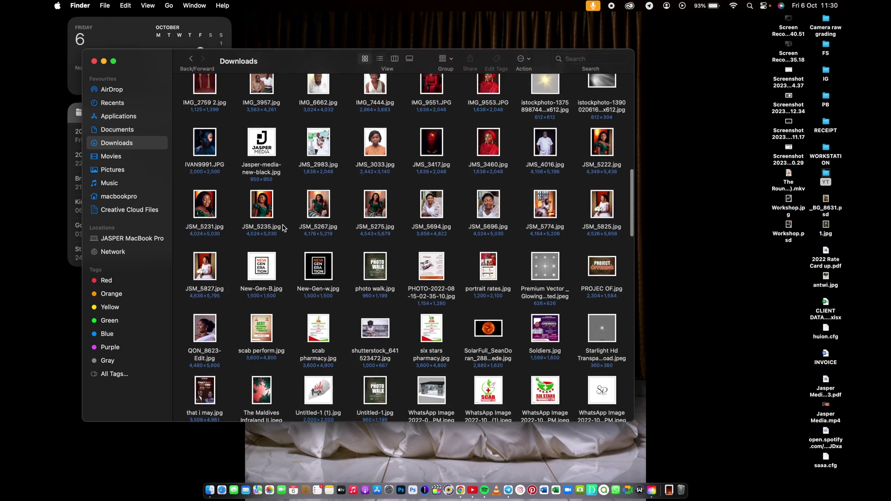
scroll(284, 228, "up", 8)
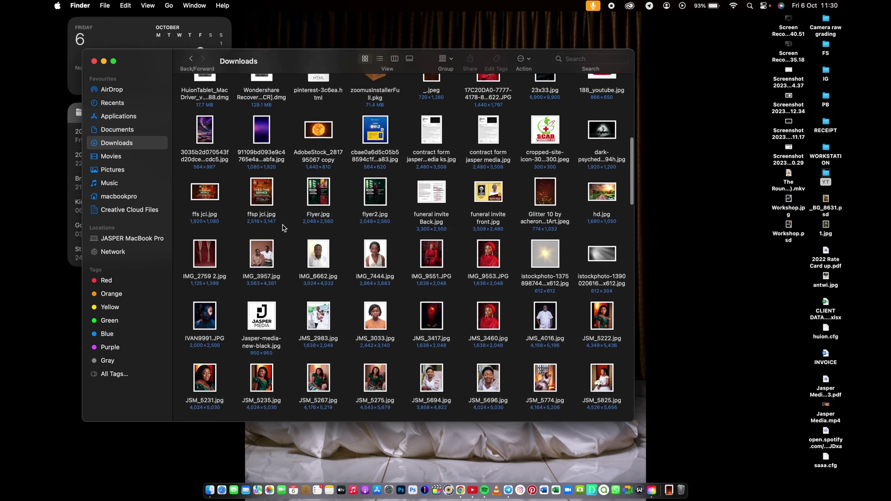
scroll(284, 228, "up", 10)
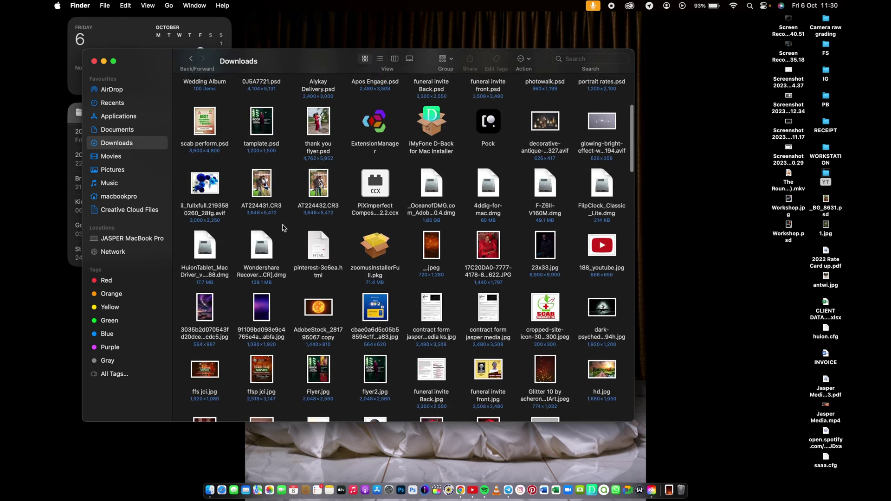
scroll(284, 228, "down", 20)
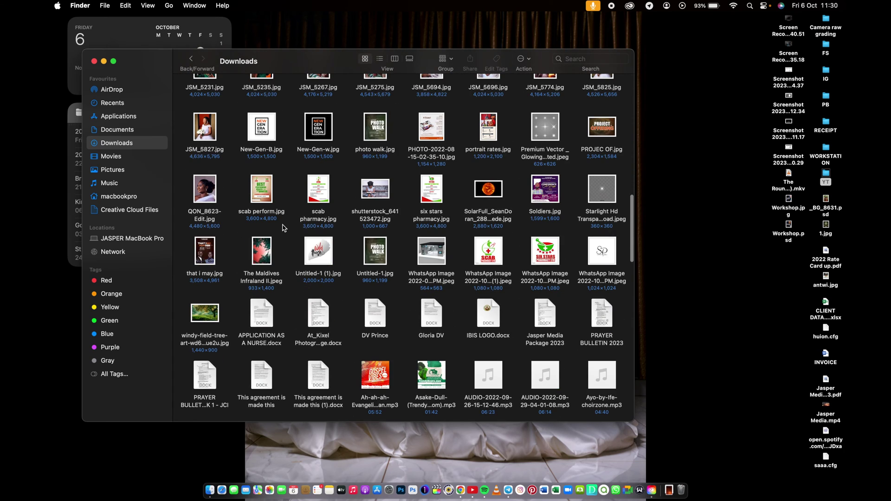
scroll(284, 228, "down", 15)
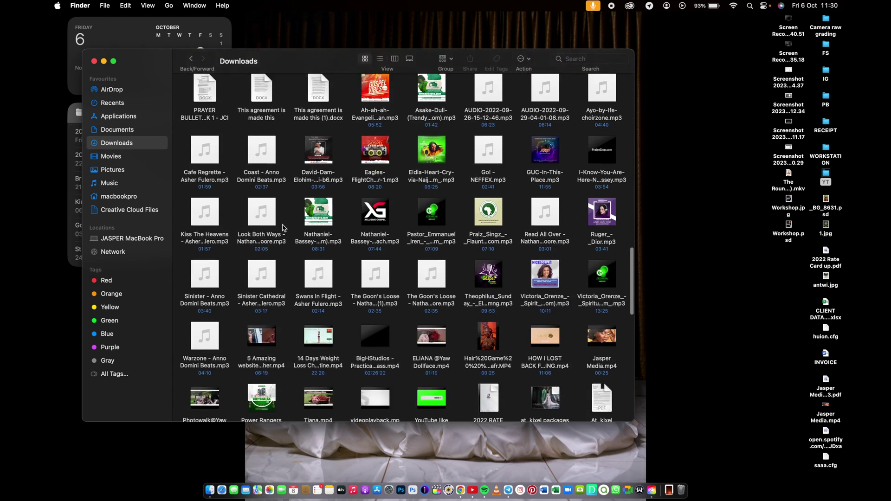
scroll(284, 227, "down", 15)
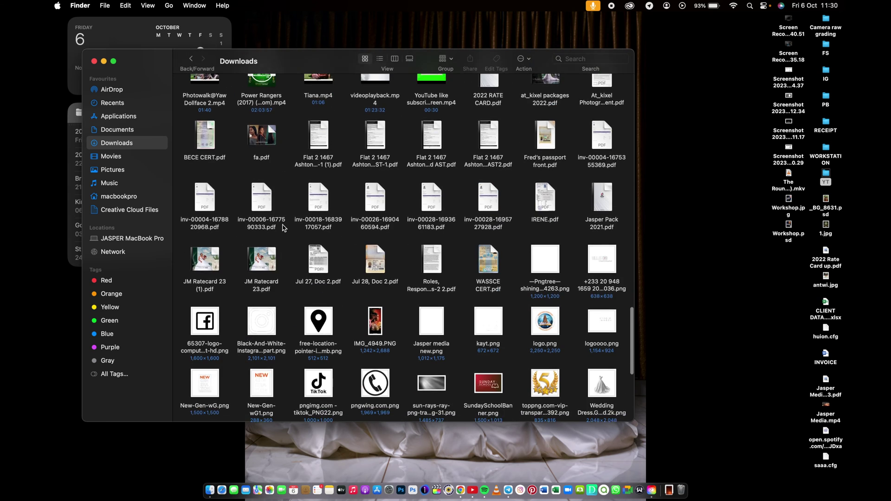
scroll(284, 228, "down", 5)
left_click(488, 311)
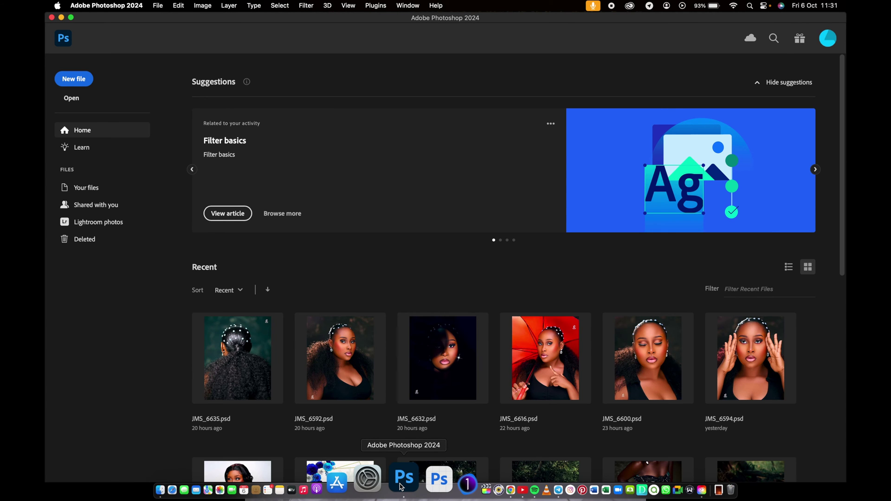
Switch to Photoshop, leave its home screen, and open the warm brown canvas .webp file from Finder as a document.
left_click(63, 41)
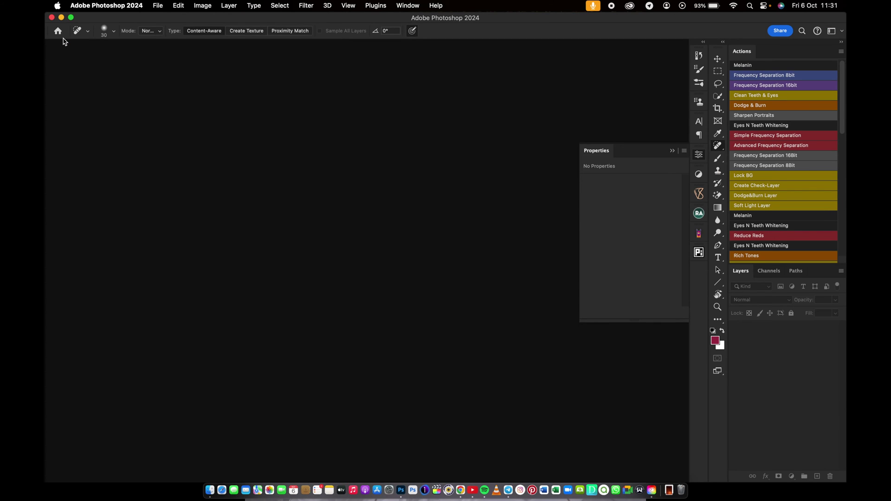
left_click(210, 489)
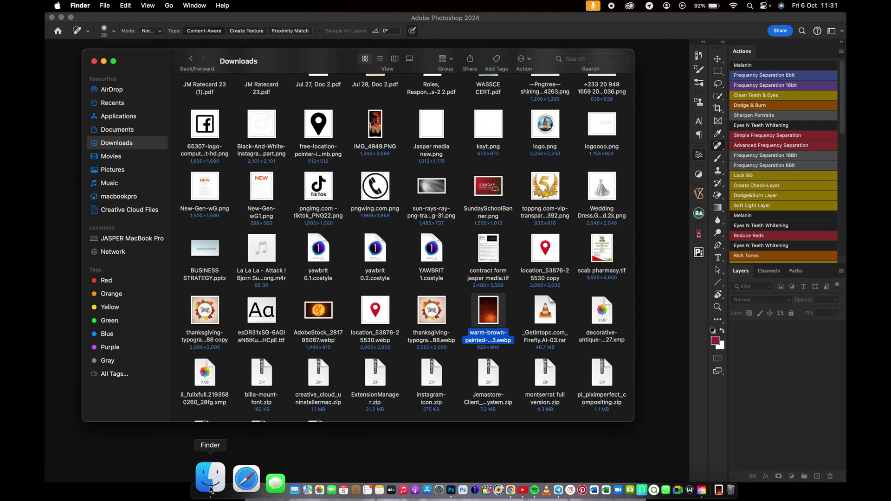
left_click_drag(491, 316, 660, 270)
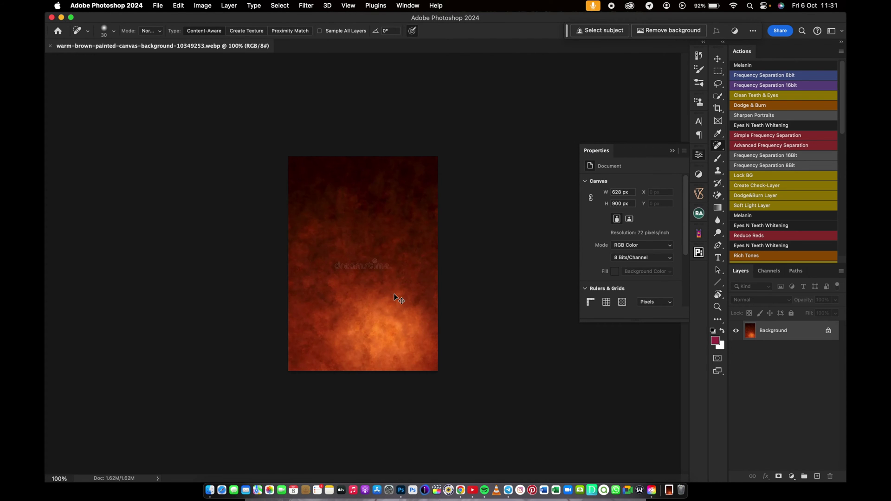
key("super+equal")
key("super+minus")
Remove the dreamstime watermark with a rectangular marquee and a Content-Aware fill at 100% opacity, and clear the selection.
left_click(719, 75)
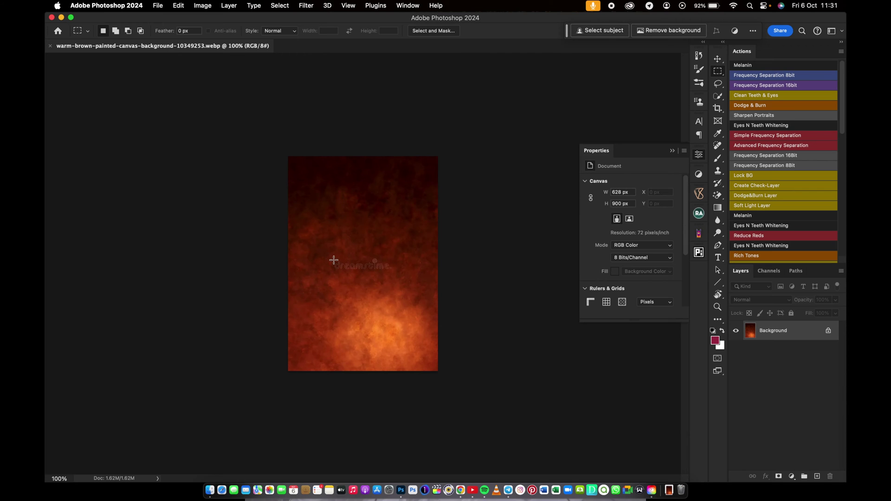
left_click_drag(334, 260, 383, 269)
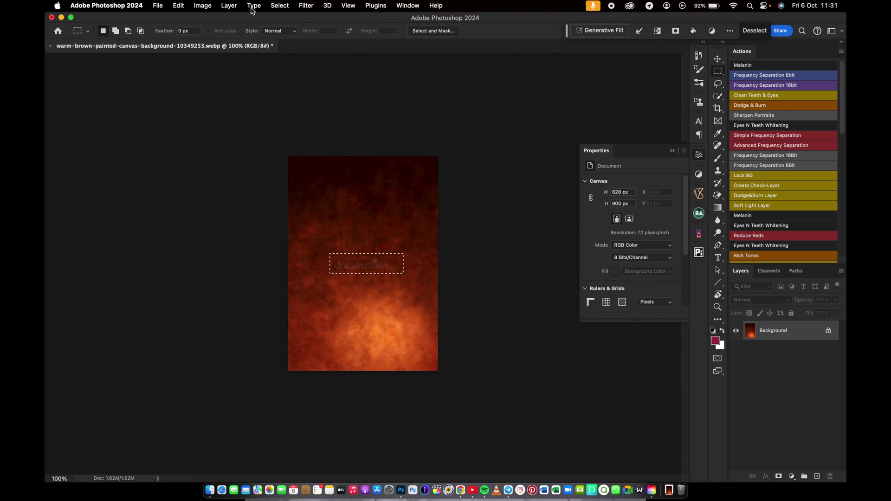
left_click(279, 5)
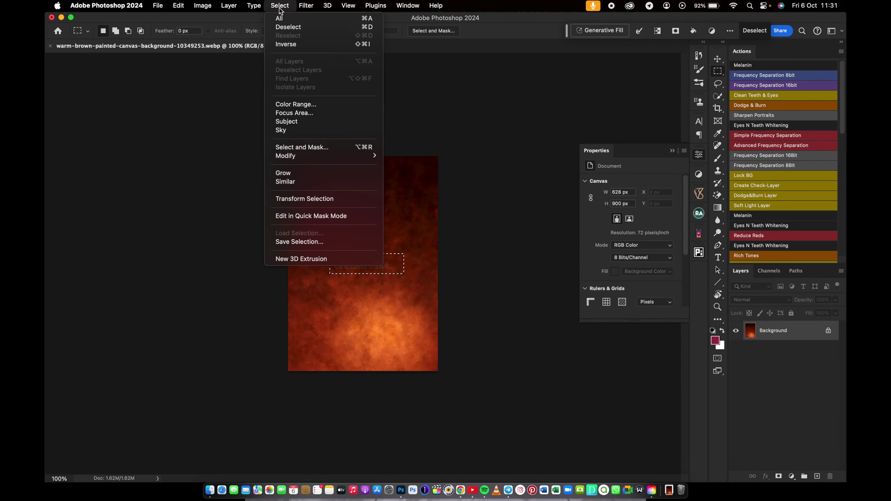
mouse_move(234, 8)
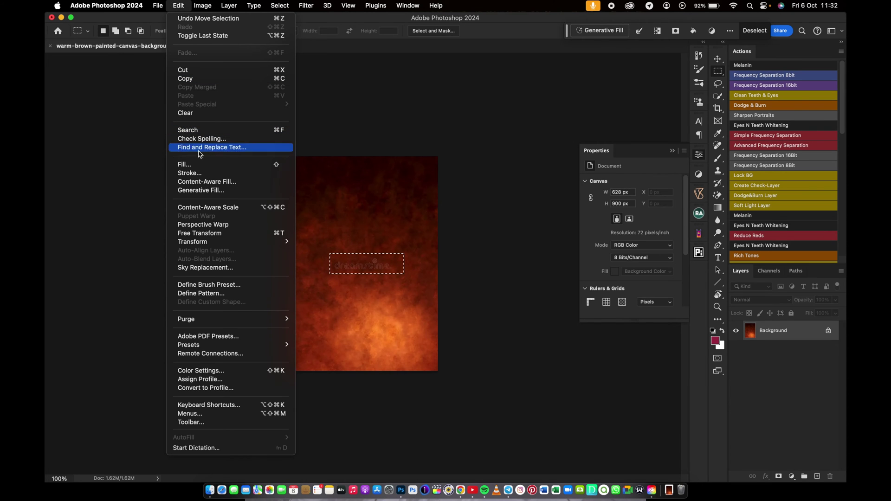
left_click(202, 167)
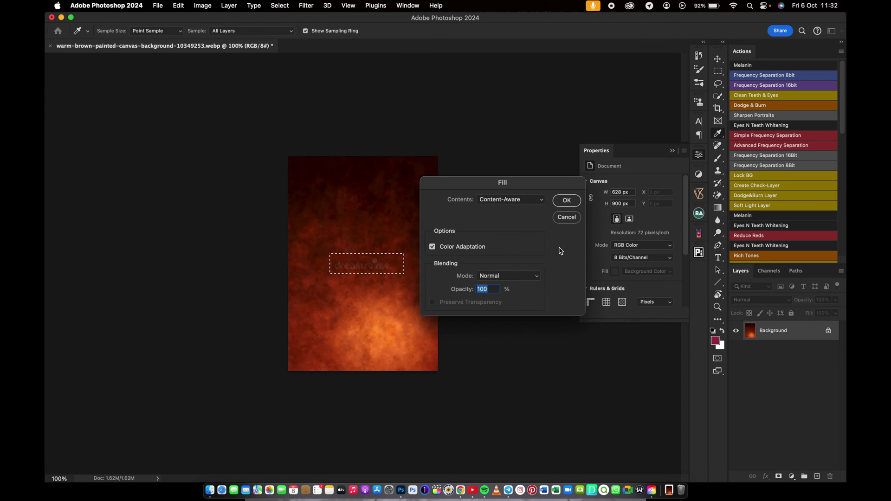
left_click(568, 201)
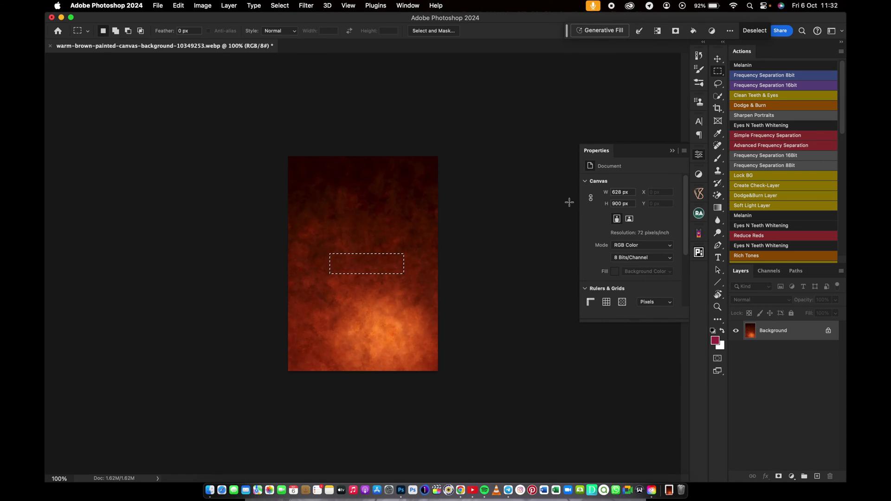
key("super+d")
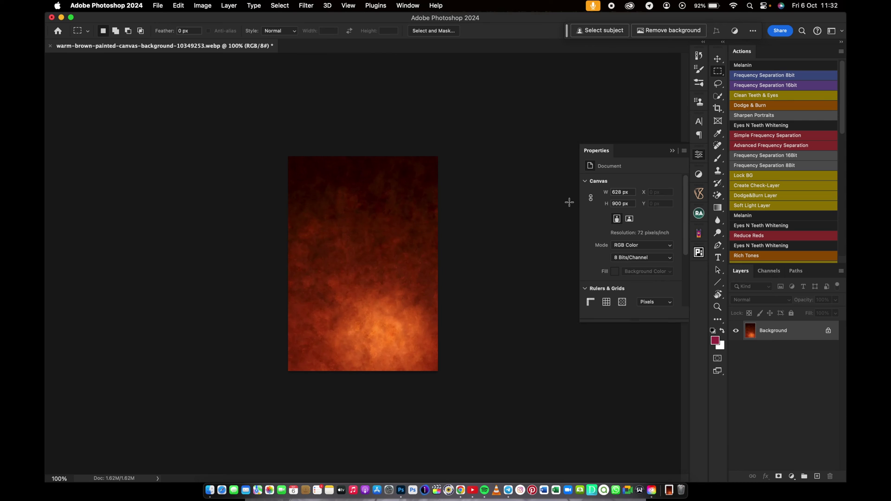
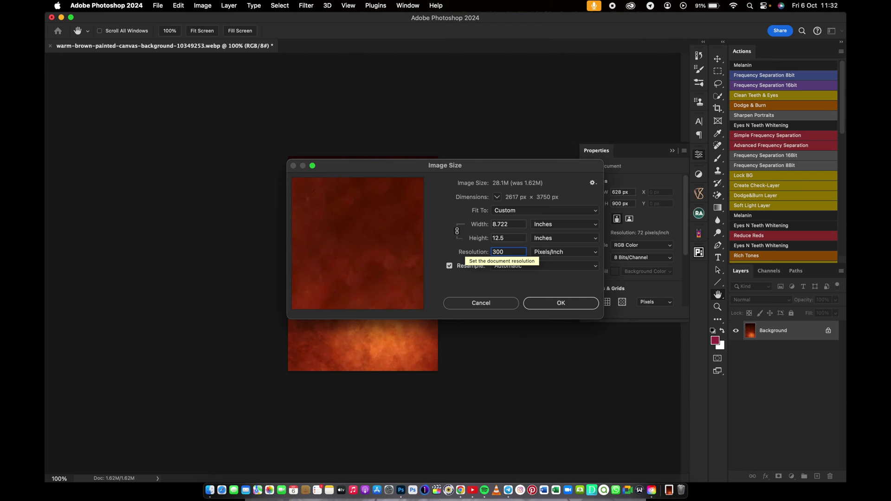
Resample the image at a resolution of 300 pixels/inch and fit the enlarged picture in view.
left_click(563, 303)
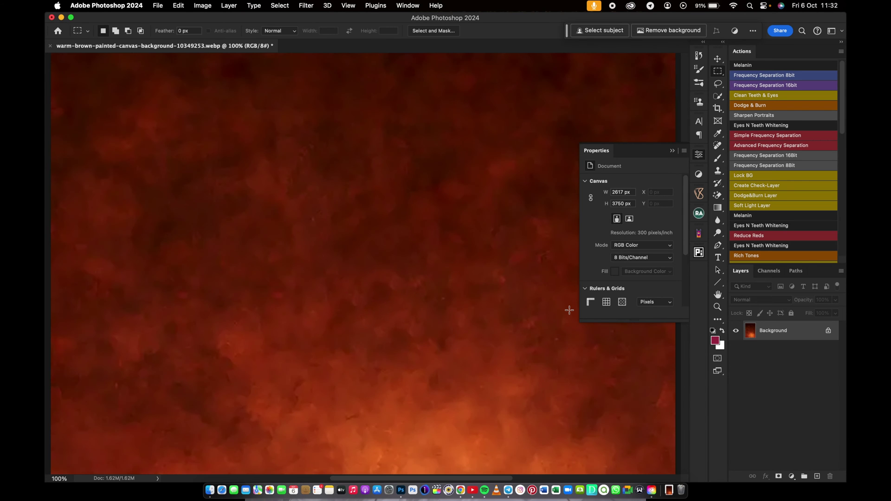
key("super+minus")
key("super+minus")
key("super+minus")
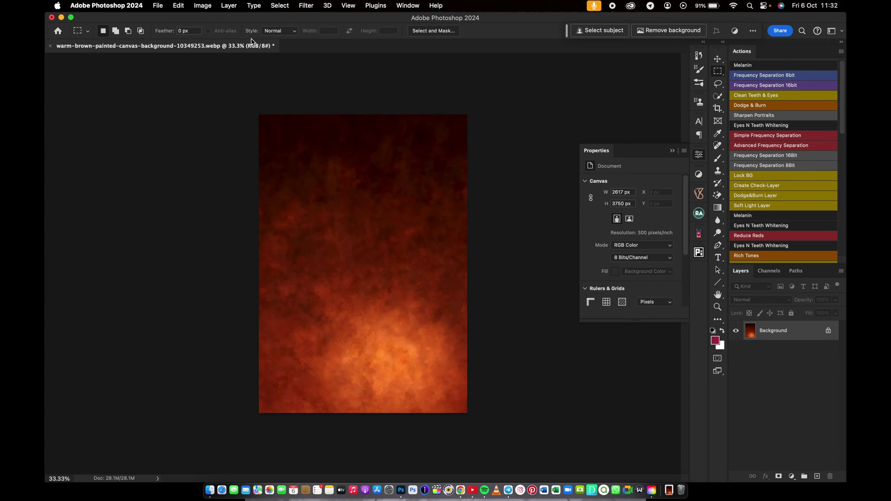
Review the document's dimensions and resolution in the Image Size settings.
left_click(204, 8)
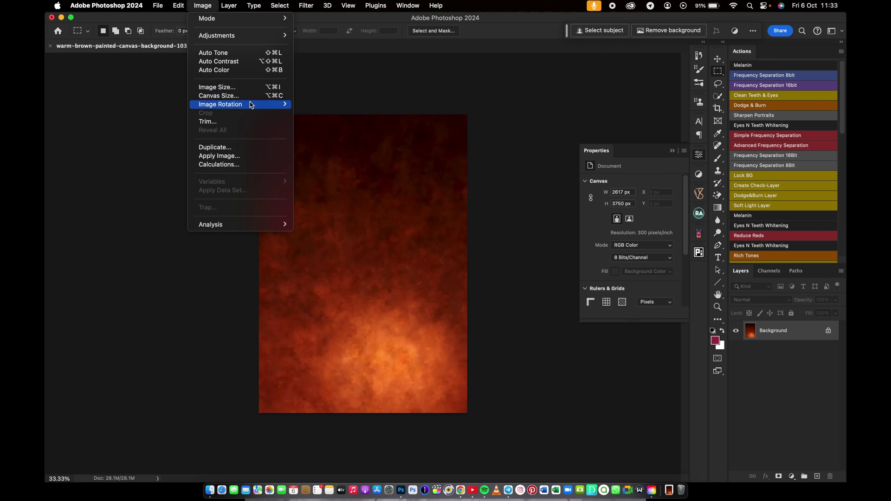
left_click(258, 88)
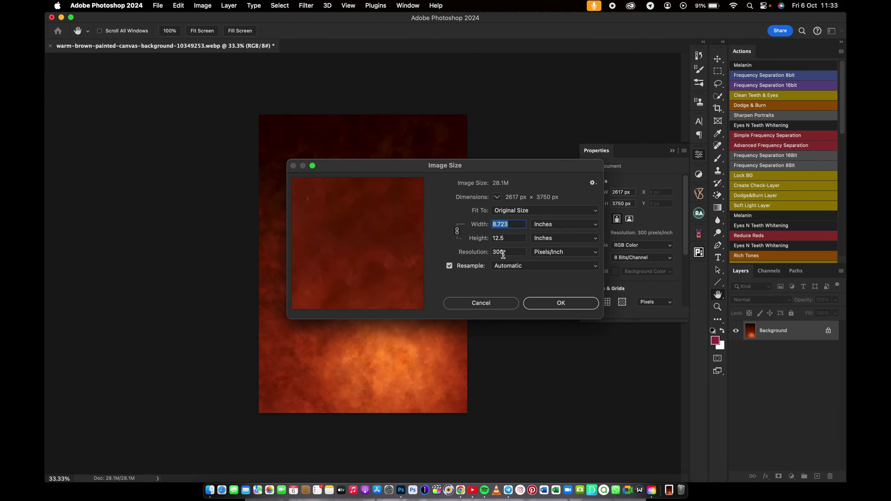
left_click(553, 305)
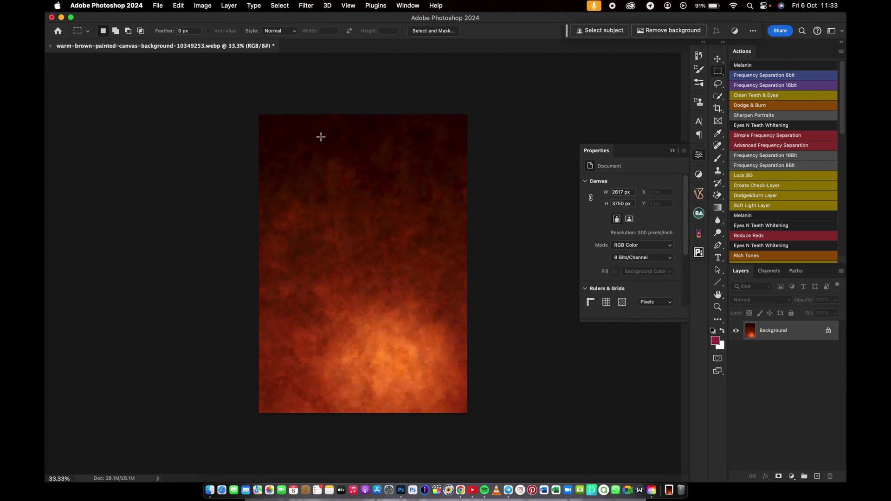
Set up an Export As of the canvas image with the format changed to PNG.
left_click(160, 7)
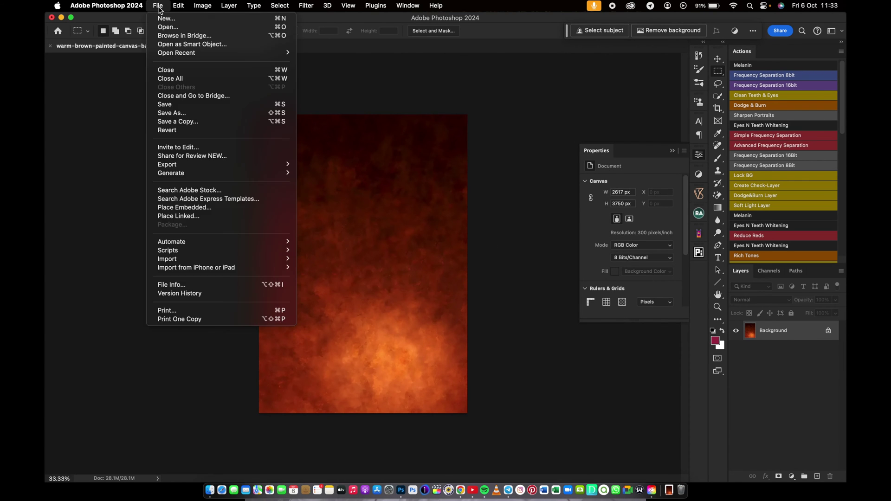
mouse_move(210, 168)
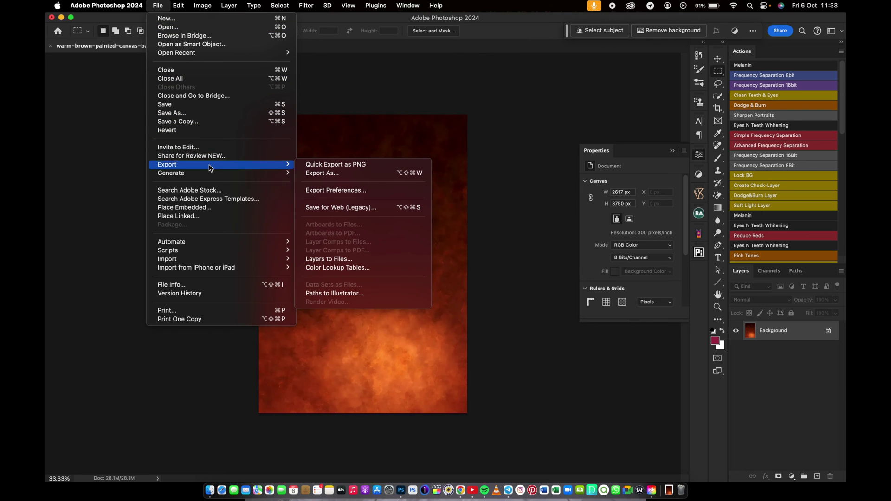
left_click(317, 174)
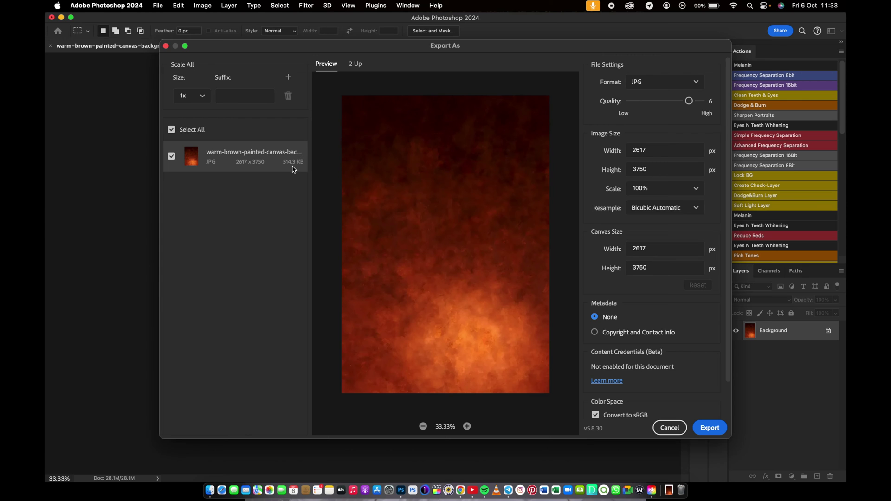
left_click(695, 84)
left_click(651, 105)
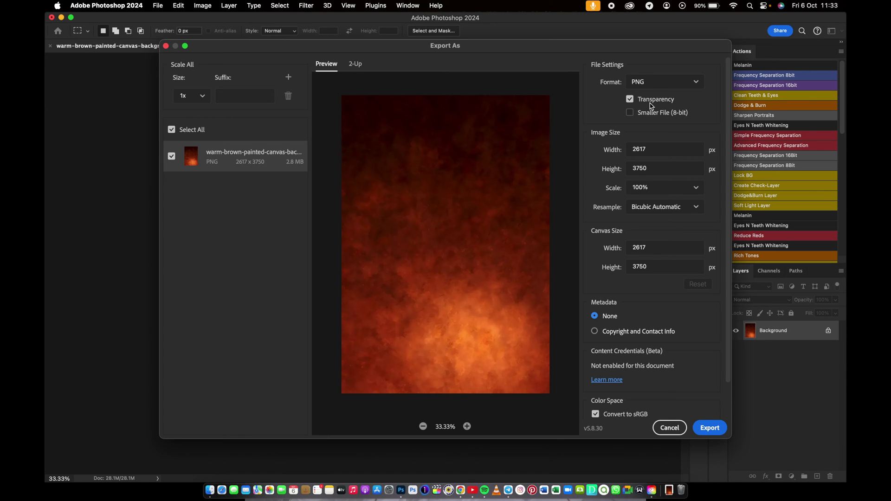
Export the image under its existing name into the "images for photoshop" folder inside Downloads.
left_click(717, 430)
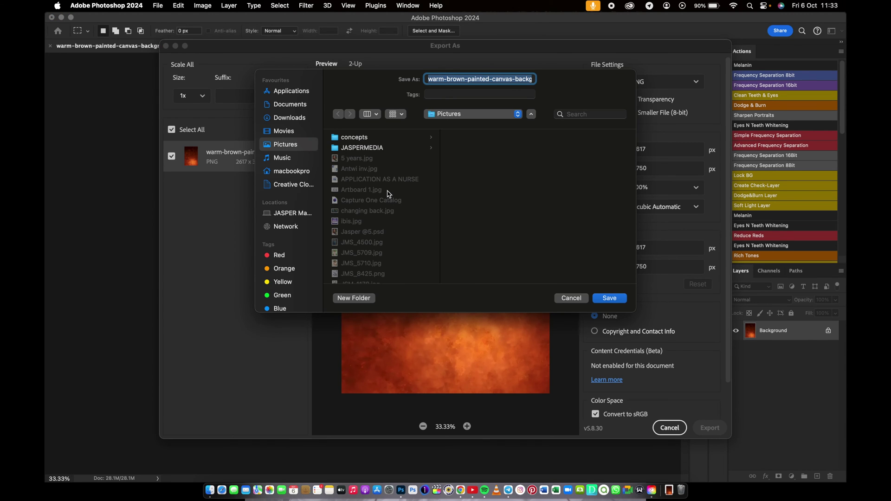
left_click(289, 117)
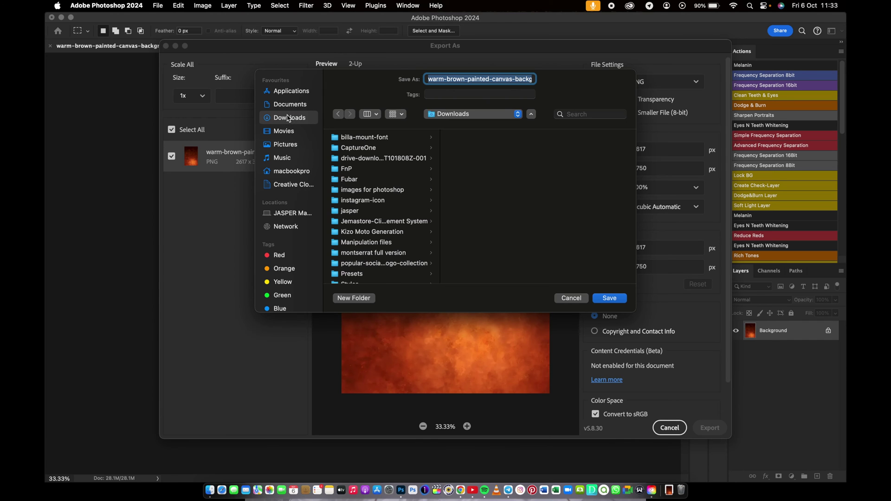
scroll(386, 192, "up", 1)
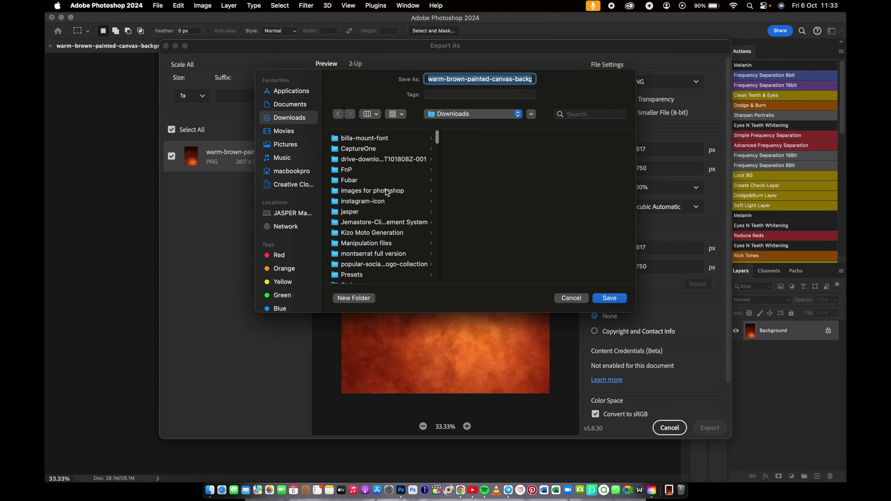
scroll(386, 192, "down", 1)
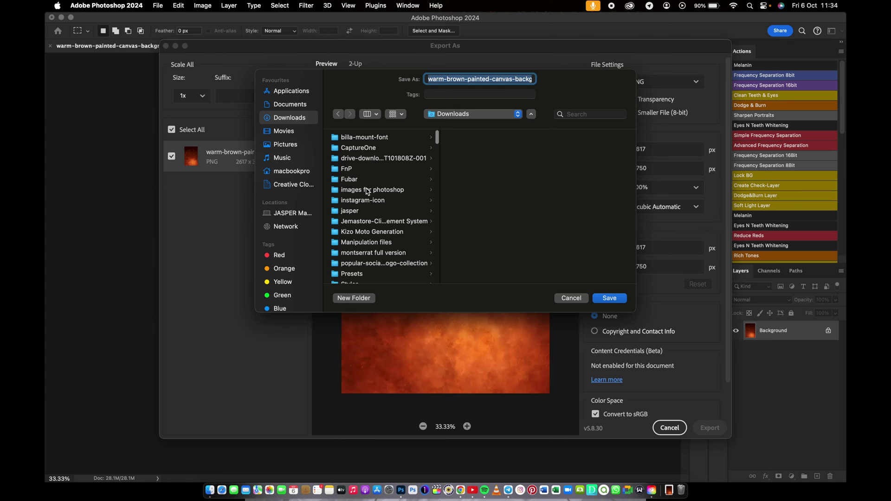
left_click(367, 191)
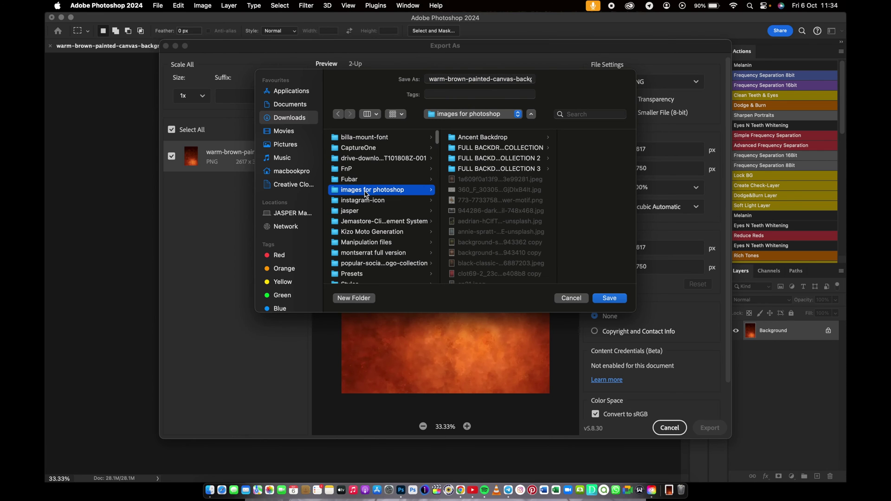
left_click(613, 300)
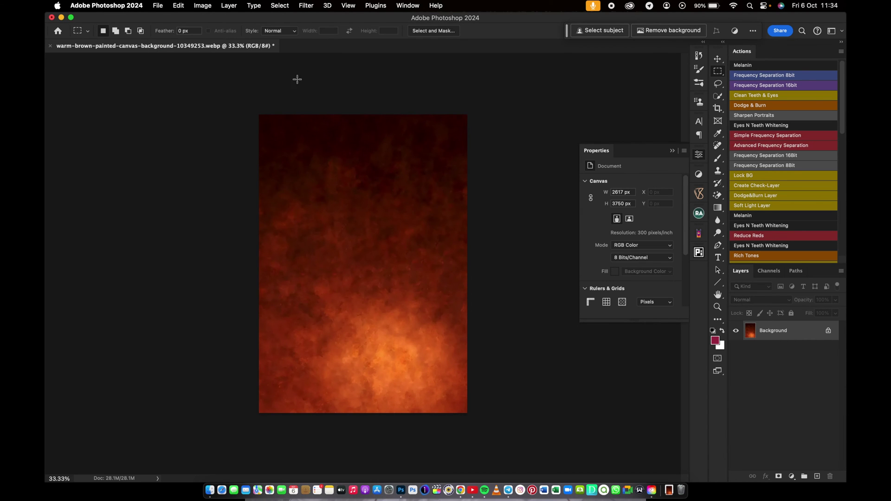
Close the canvas document without saving its changes and minimize Photoshop to get to the Finder's Downloads folder.
key("super+w")
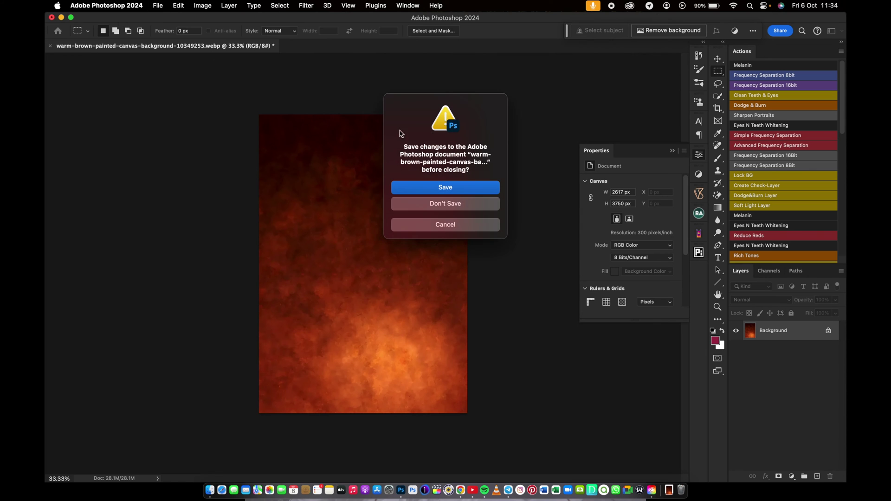
left_click(448, 206)
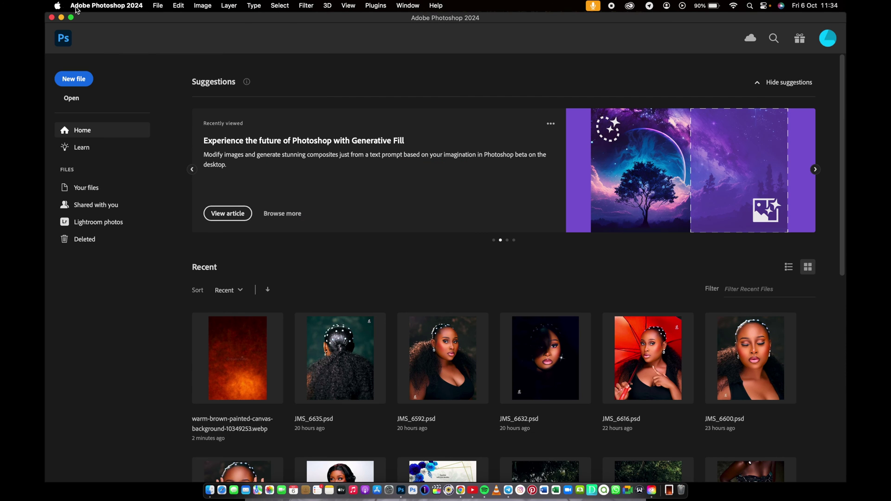
left_click(61, 18)
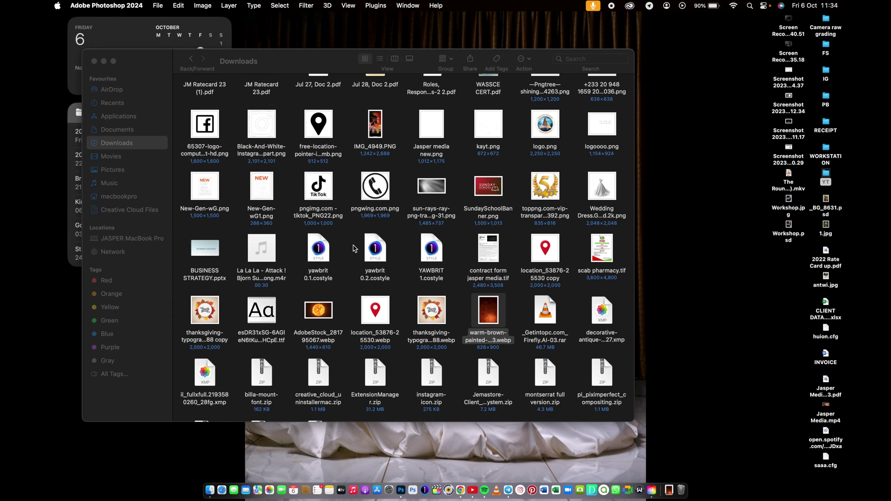
Preview the original warm-brown-painted-canvas-background .webp file in Downloads and check its file size and dimensions in its info.
left_click(491, 316)
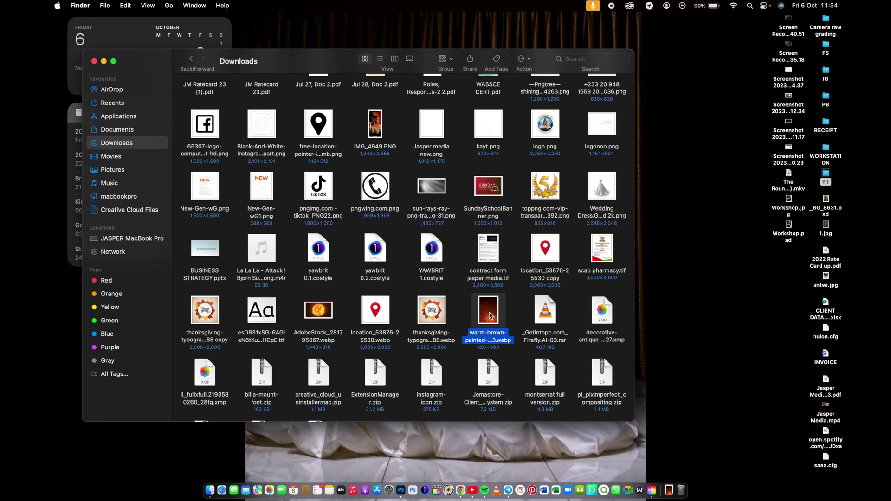
key("space")
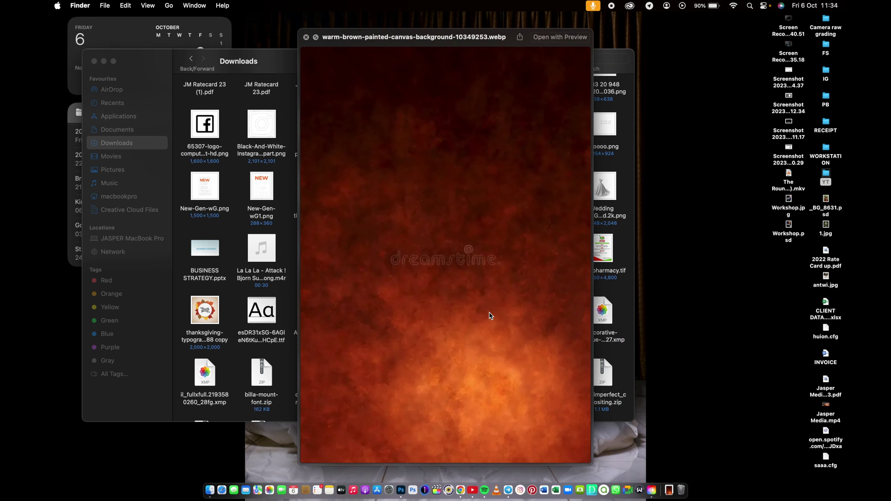
left_click(306, 37)
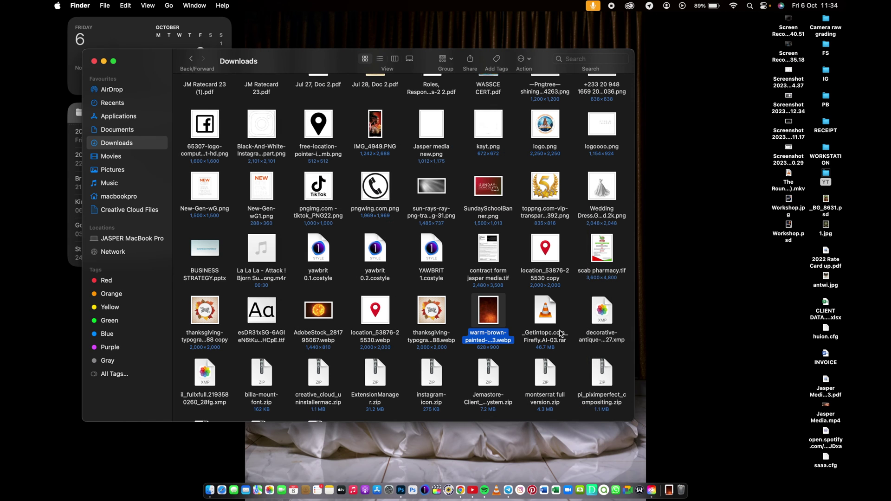
right_click(486, 315)
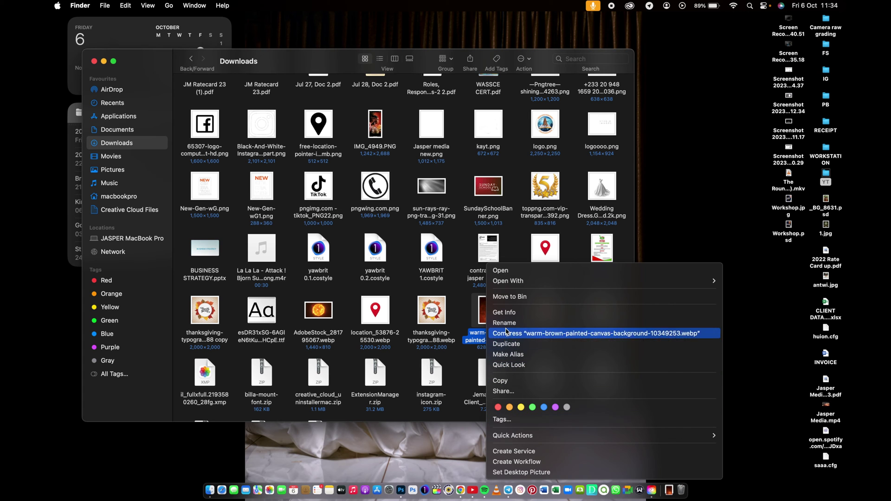
left_click(505, 313)
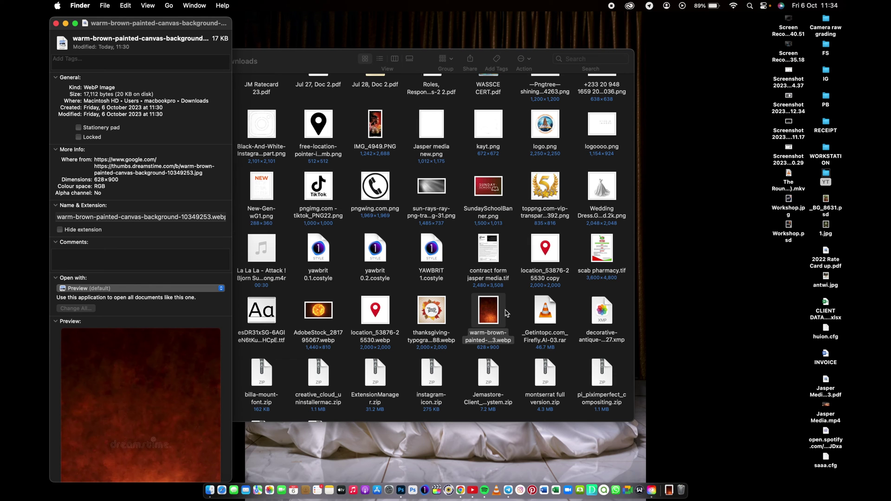
left_click(55, 24)
Open the "images for photoshop" folder in Downloads and select the exported warm-brown-painted-canvas-background-10349253.png.
scroll(348, 232, "up", 15)
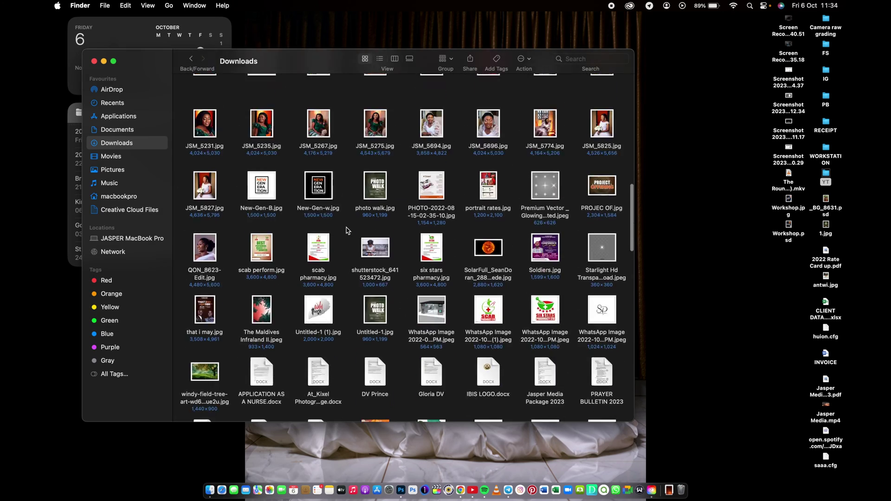
scroll(347, 231, "up", 10)
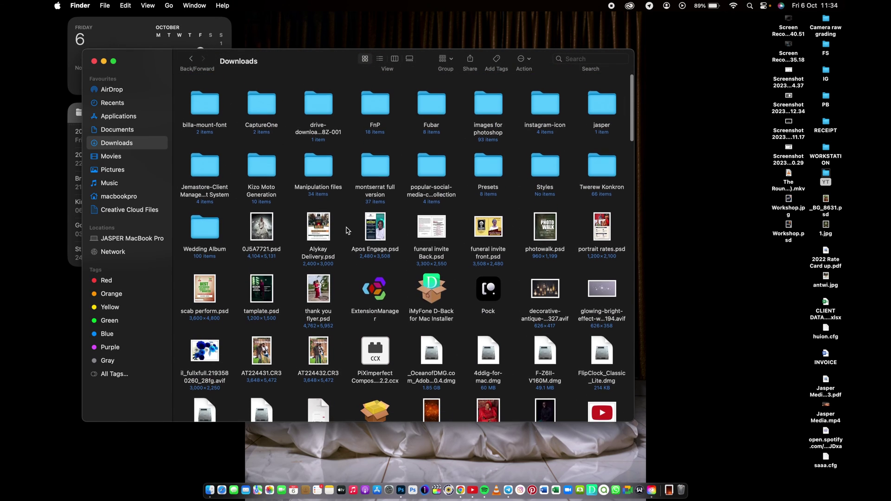
left_click(495, 109)
double_click(494, 109)
scroll(428, 229, "up", 2)
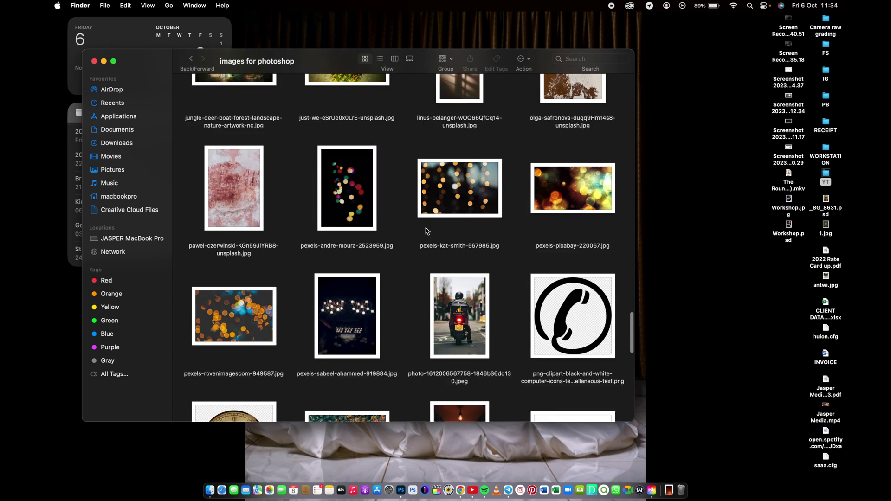
scroll(425, 230, "down", 15)
scroll(426, 231, "up", 2)
left_click(364, 238)
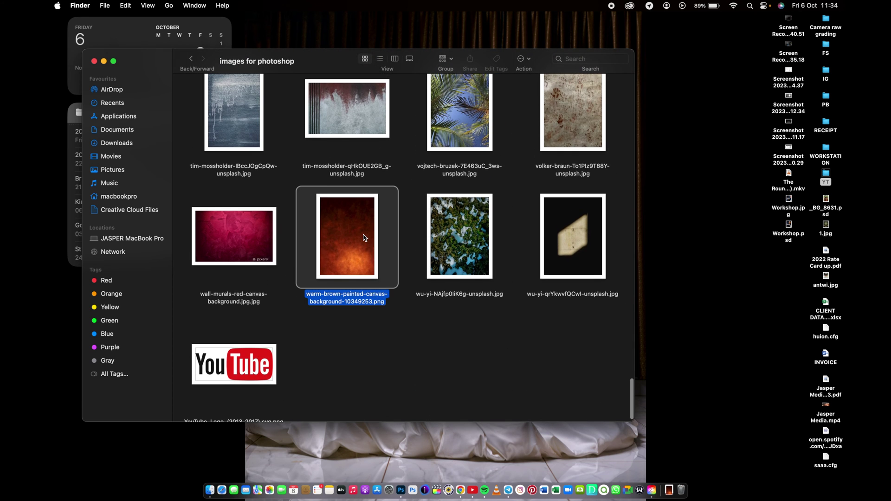
Check the exported PNG's file size and dimensions in its file info, and close the info window.
right_click(364, 238)
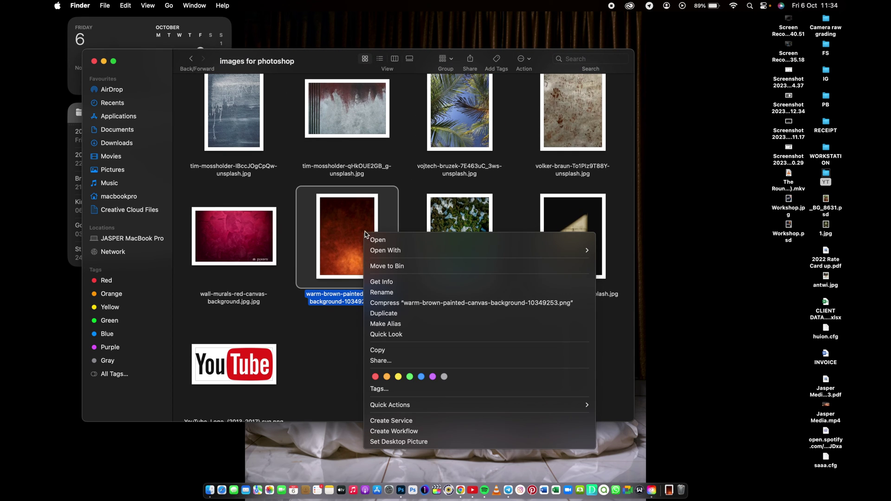
left_click(530, 62)
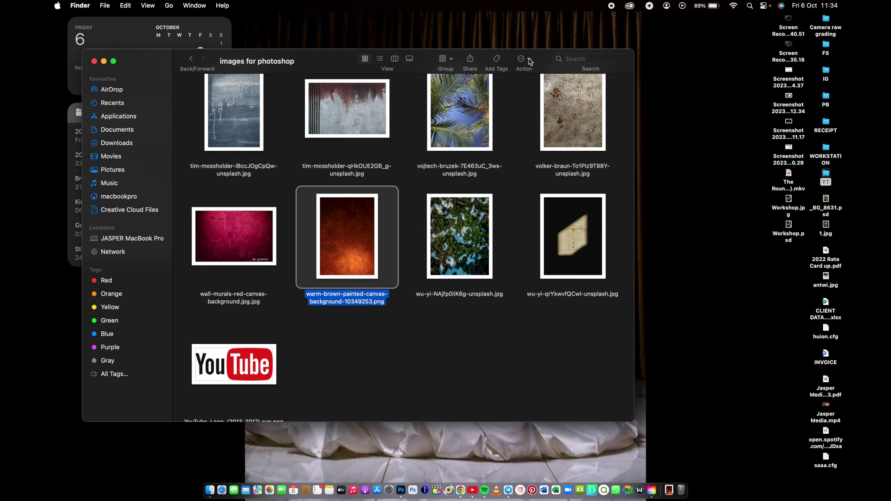
right_click(327, 237)
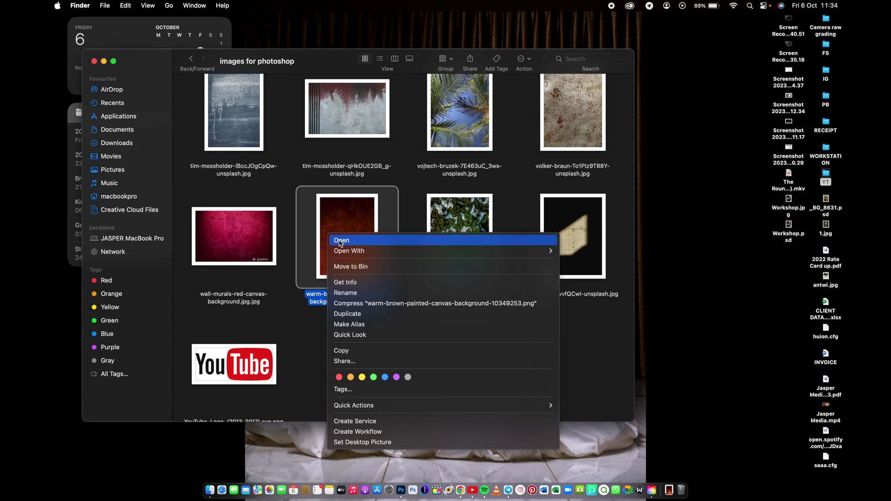
left_click(365, 282)
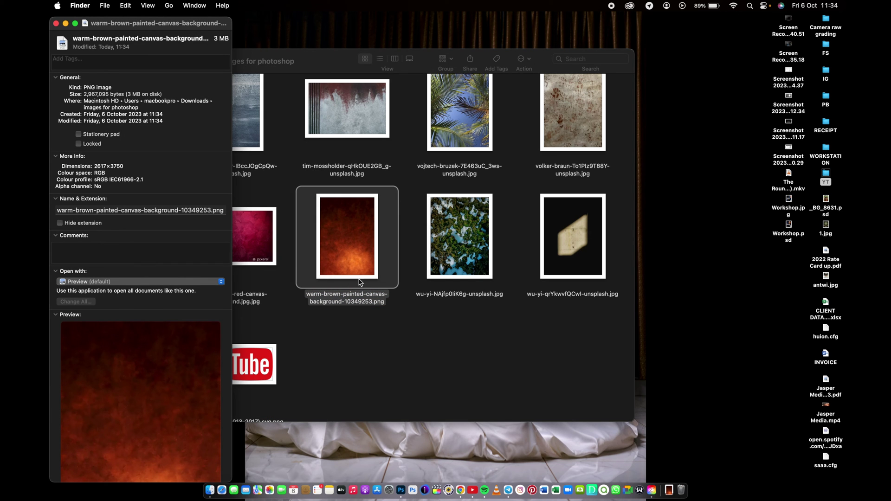
left_click(57, 23)
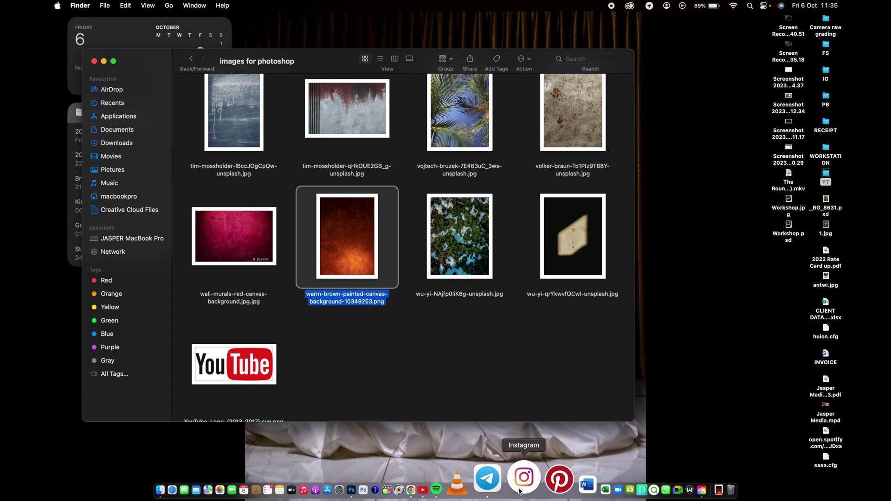
Switch to Instagram, browse the account's own profile, and open the full-length portrait post with palm leaves and a red-brown textured backdrop.
left_click(520, 488)
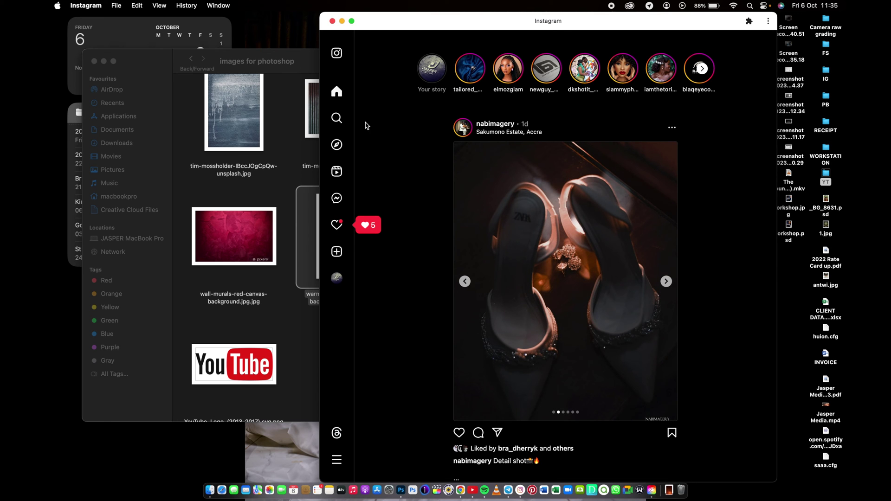
left_click(335, 279)
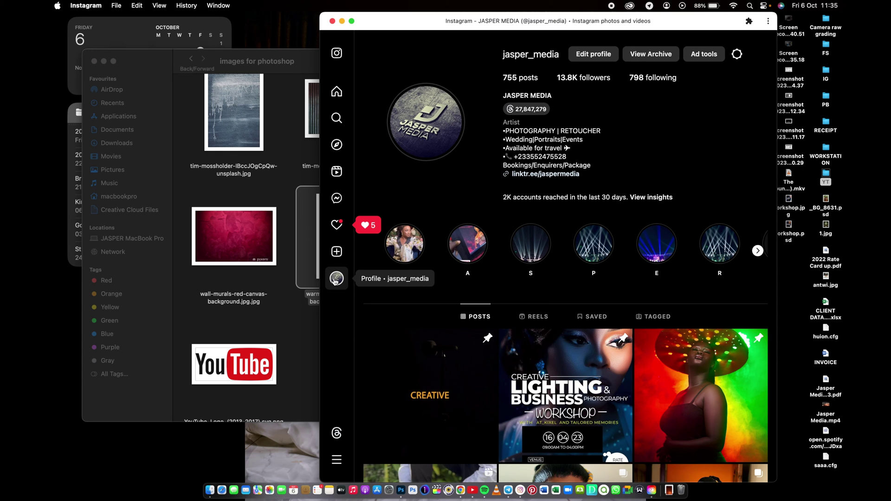
scroll(550, 389, "down", 8)
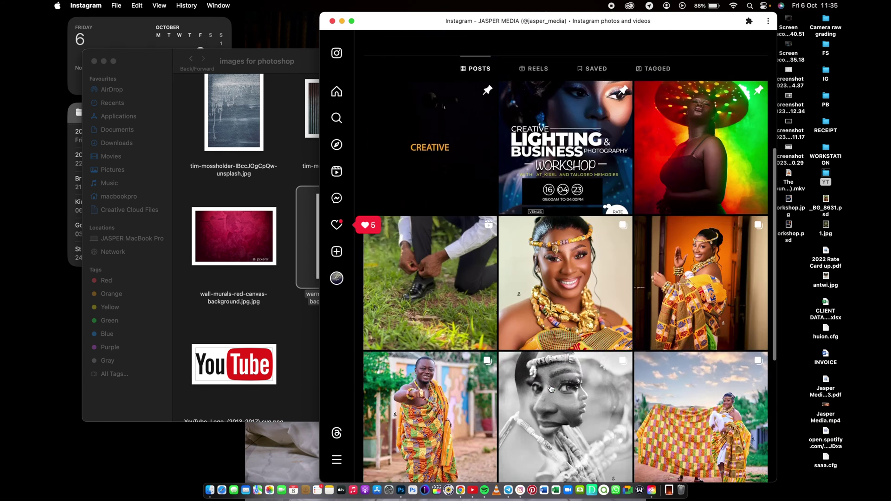
scroll(551, 389, "down", 3)
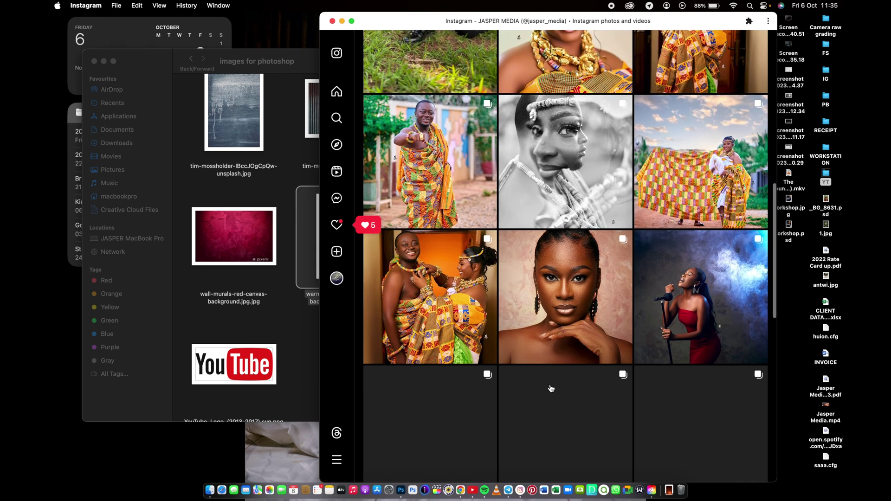
scroll(551, 389, "down", 15)
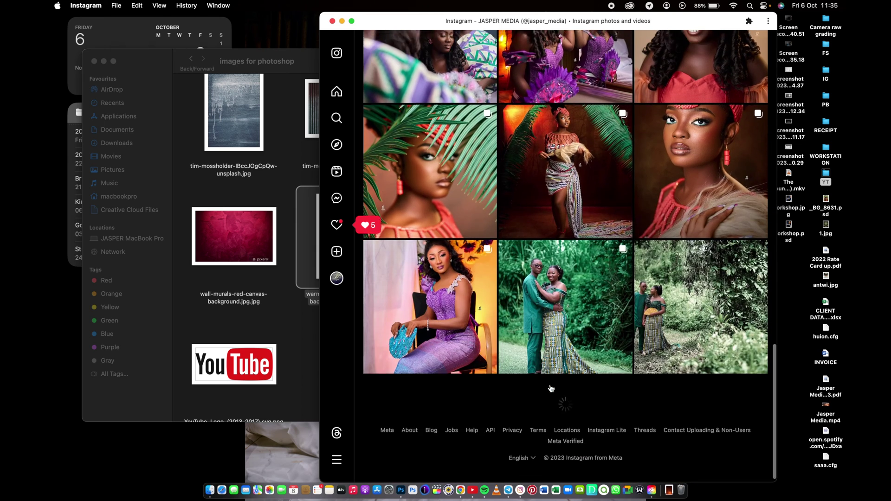
scroll(551, 389, "down", 1)
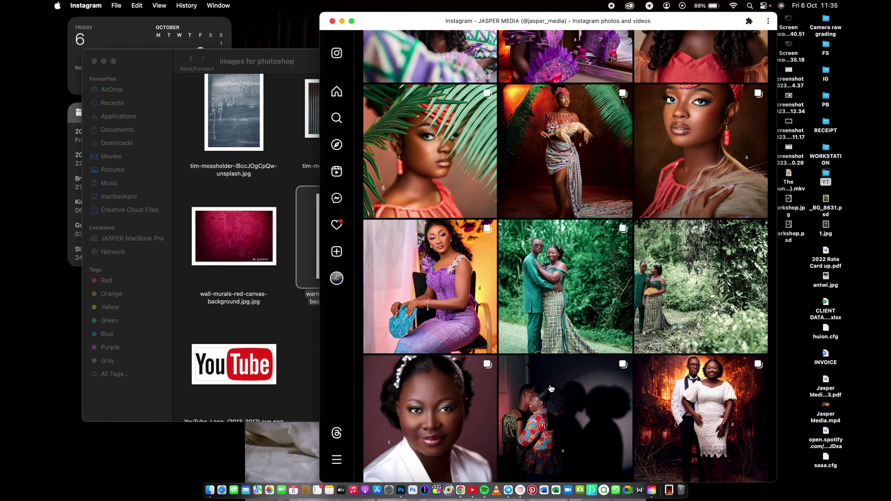
scroll(550, 389, "down", 3)
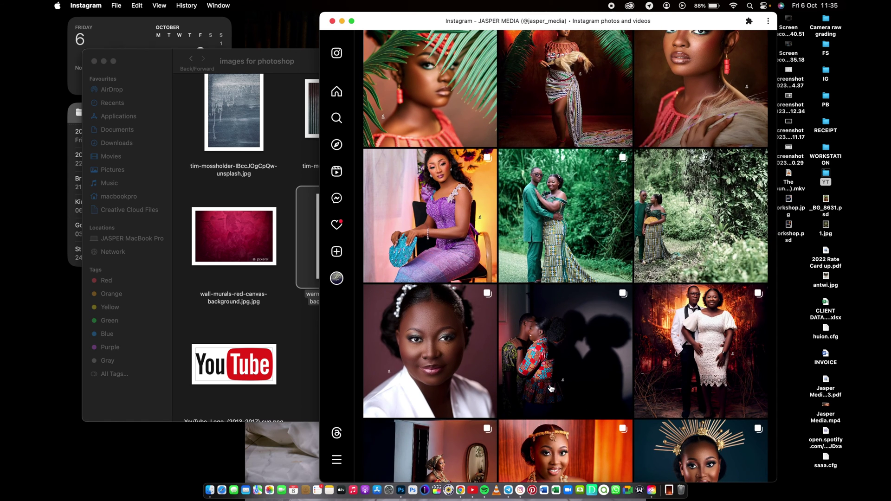
left_click(558, 98)
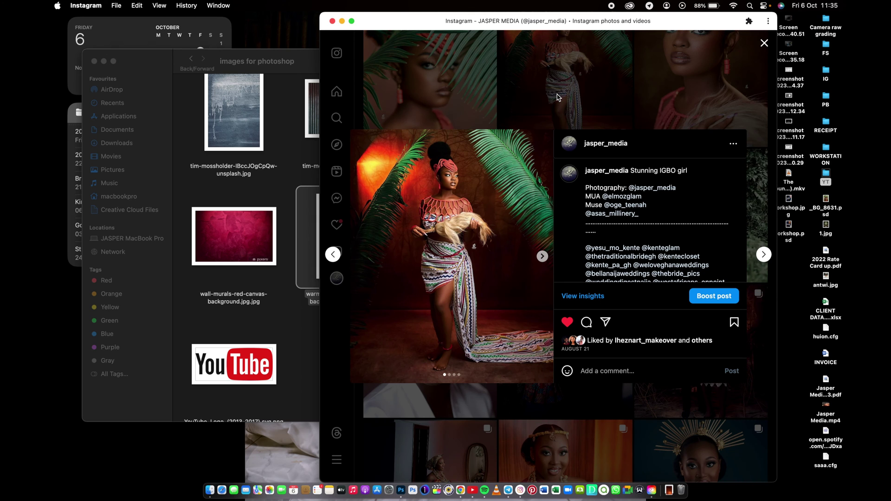
View the second photo of the palm-leaf portrait post in full screen, close the post, and minimize the Instagram window.
left_click(542, 257)
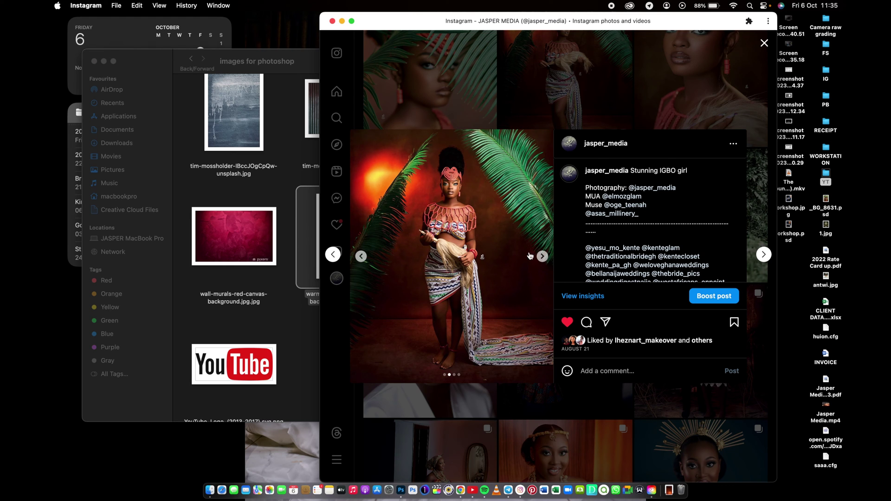
left_click(351, 21)
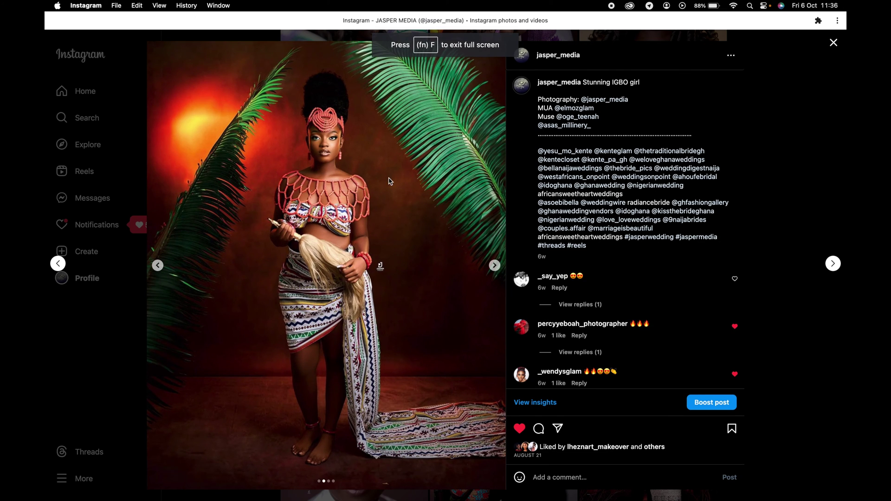
left_click(731, 57)
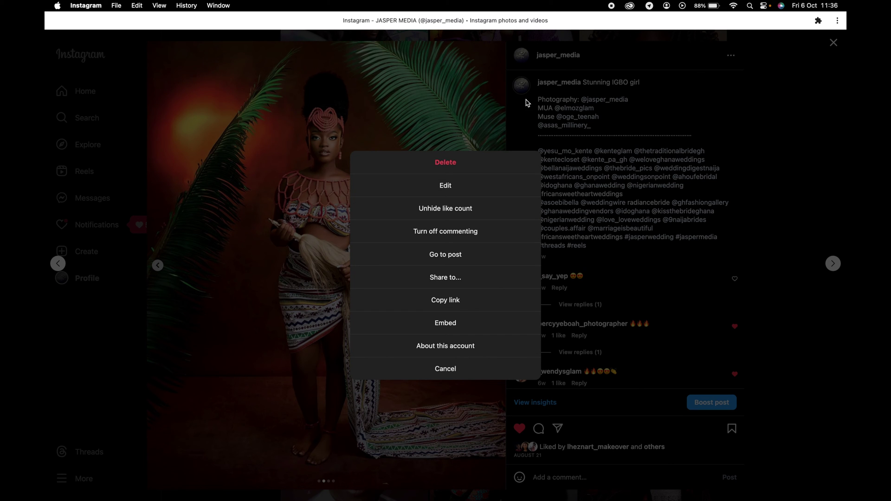
left_click(455, 128)
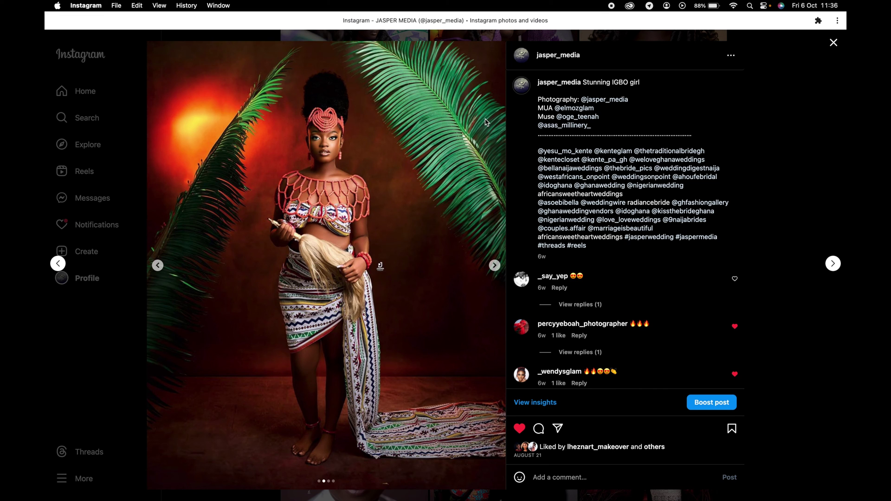
left_click(833, 42)
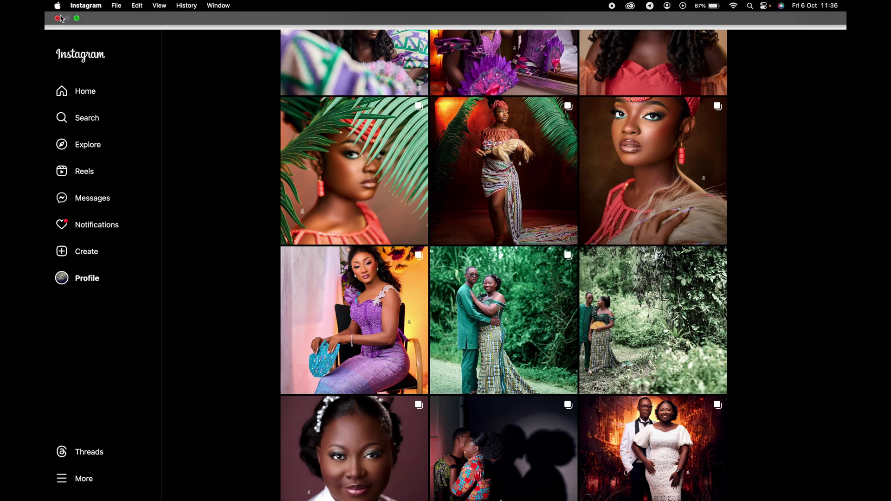
left_click(77, 19)
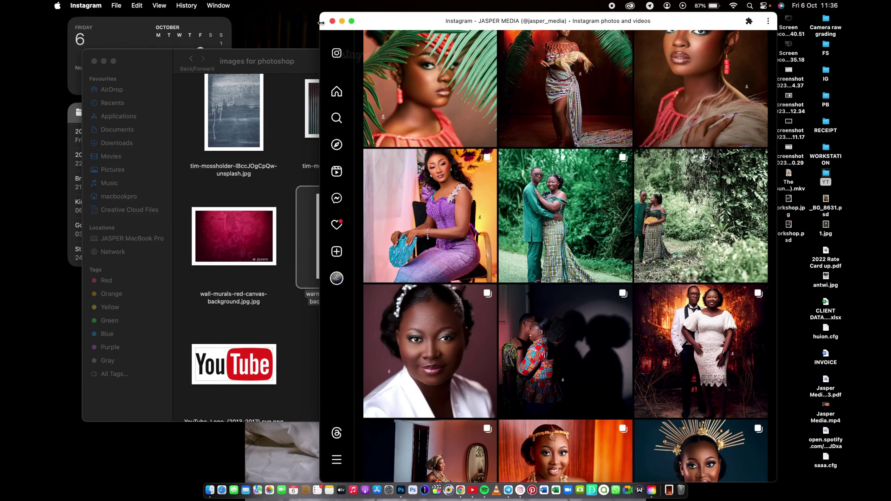
left_click(342, 21)
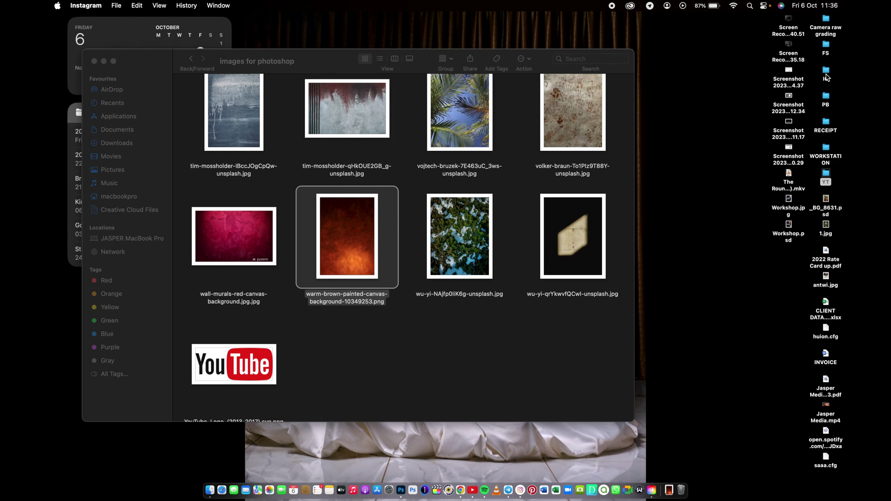
Open the desktop IG folder, enter its 2023 subfolder, and open the client folder containing the palm-leaf portraits.
left_click(825, 74)
double_click(826, 74)
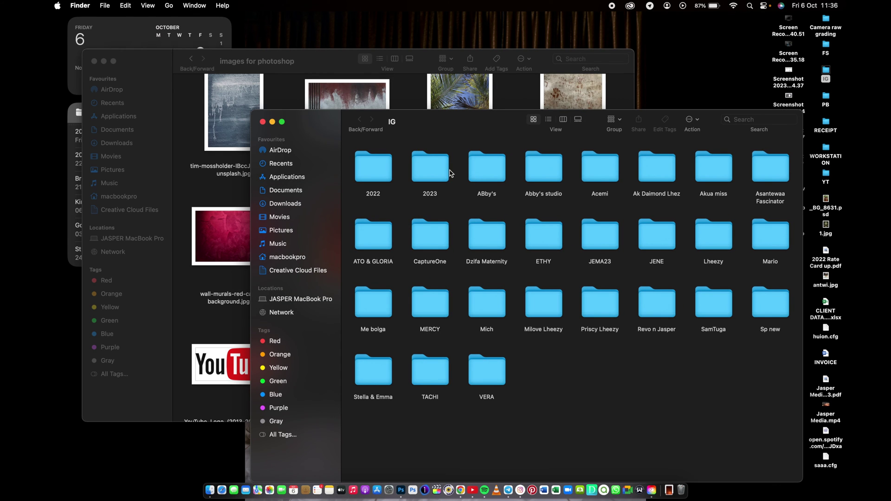
double_click(433, 170)
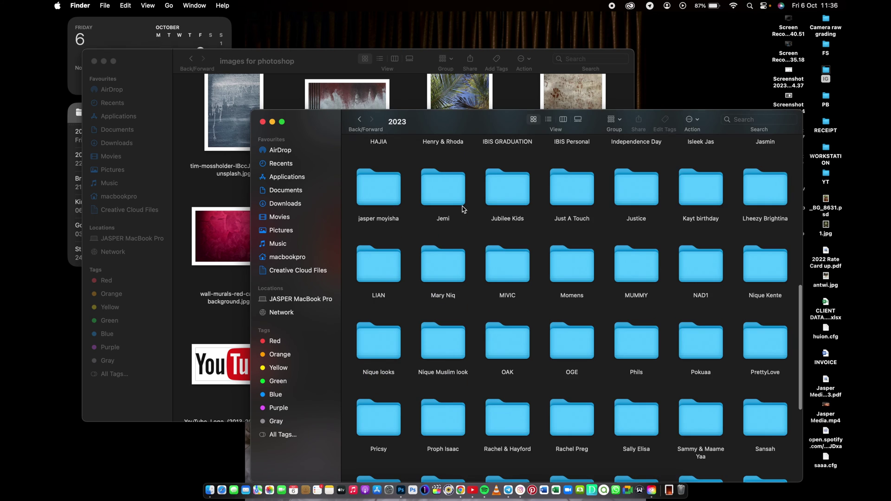
key("e")
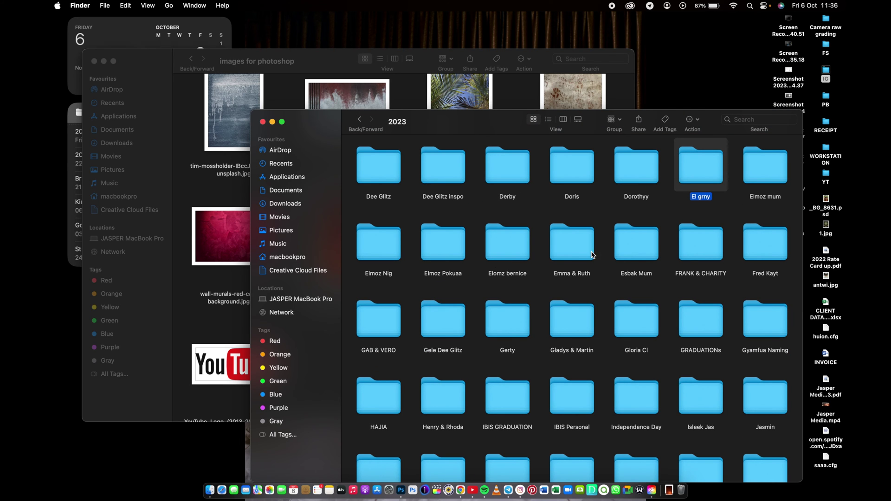
double_click(369, 240)
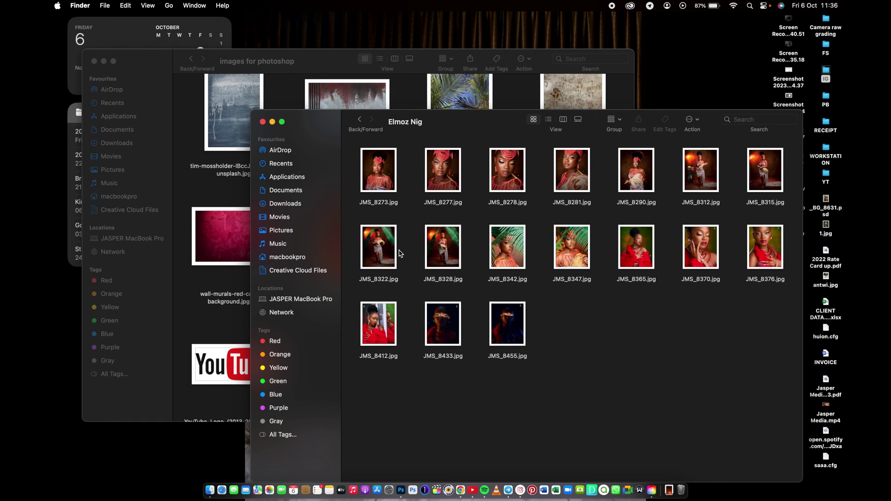
Open JMS_8328.jpg, the full-length palm-leaf portrait, in Adobe Photoshop 2024.
left_click(444, 255)
right_click(444, 255)
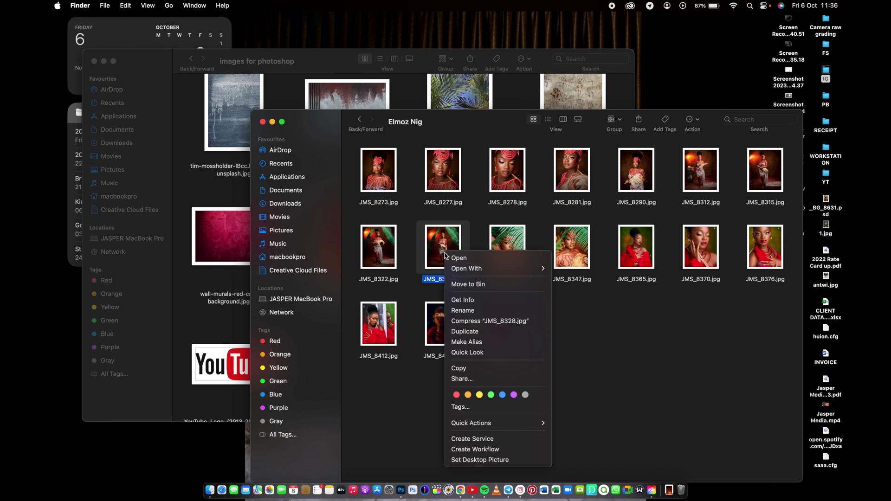
mouse_move(483, 269)
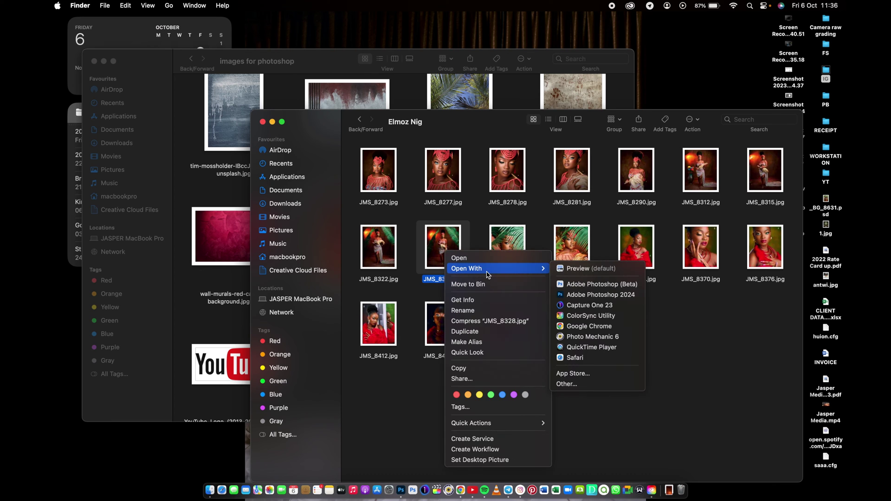
left_click(605, 294)
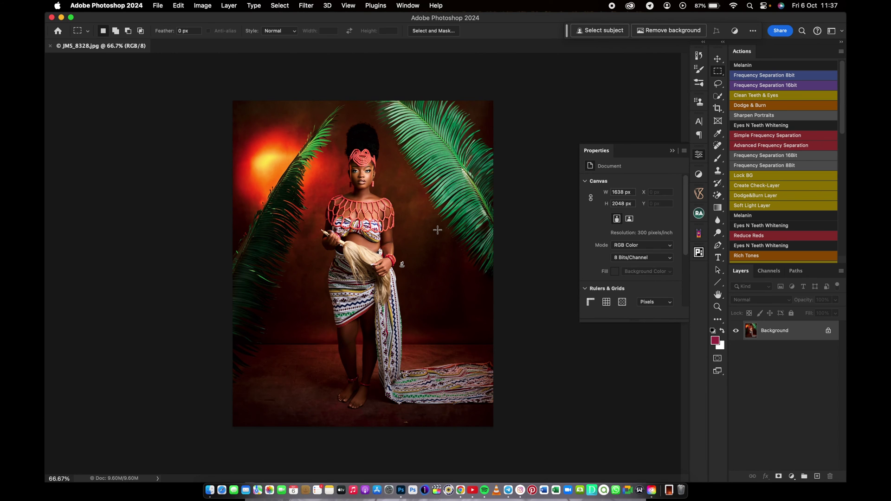
left_click(602, 32)
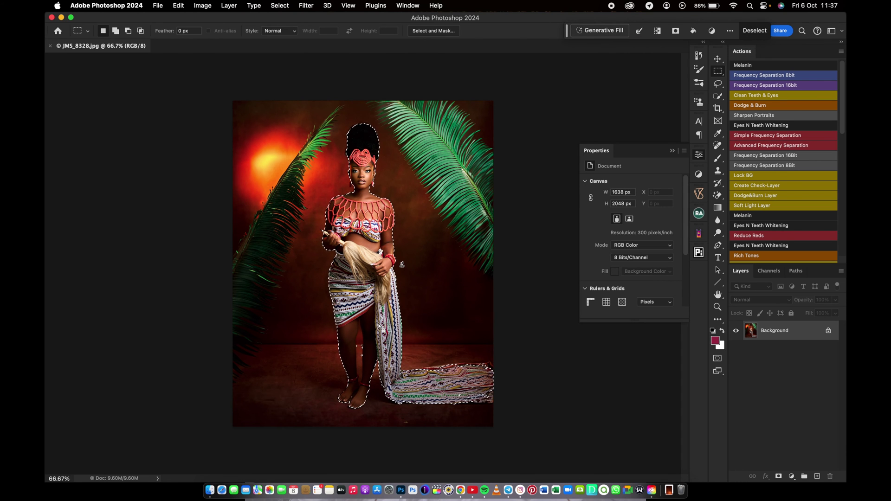
left_click(719, 96)
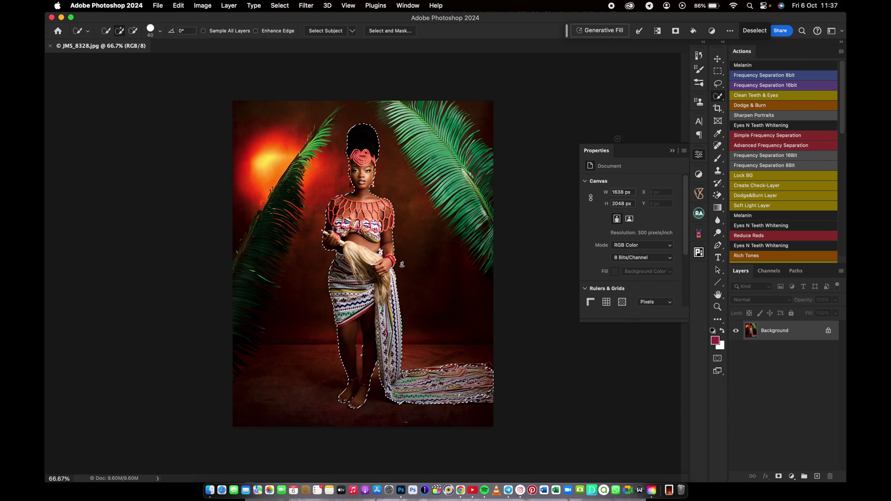
key("alt")
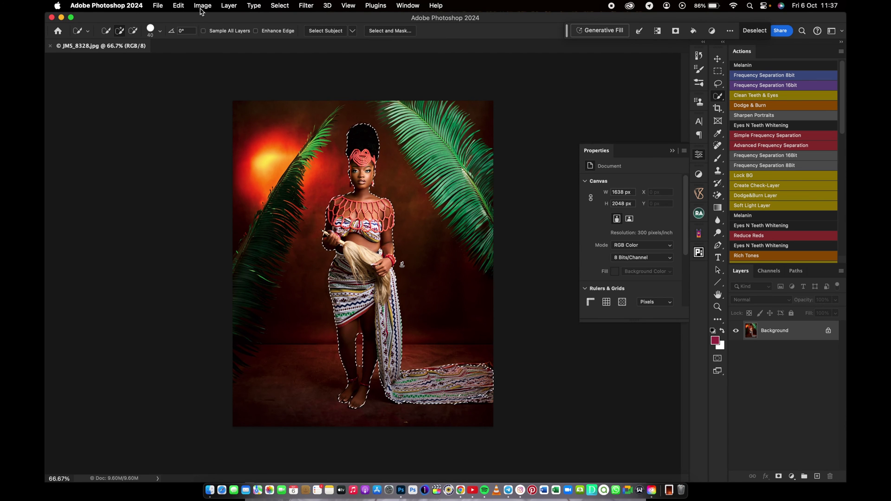
left_click(229, 5)
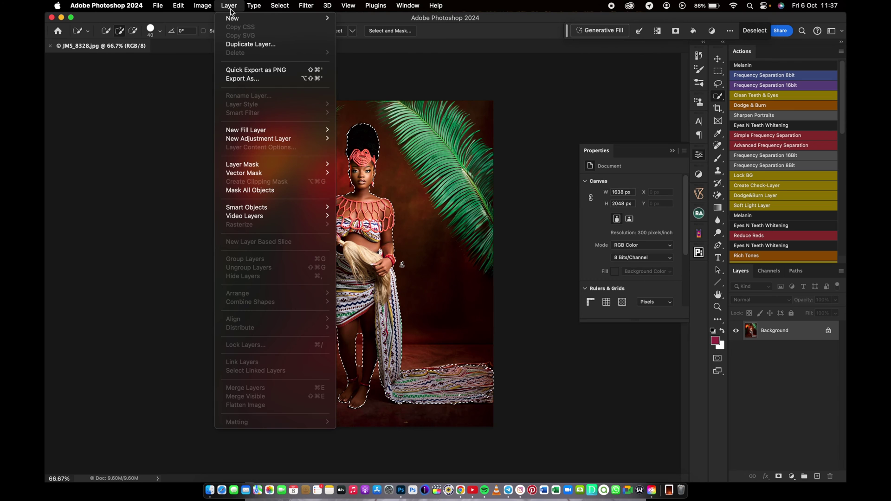
mouse_move(206, 5)
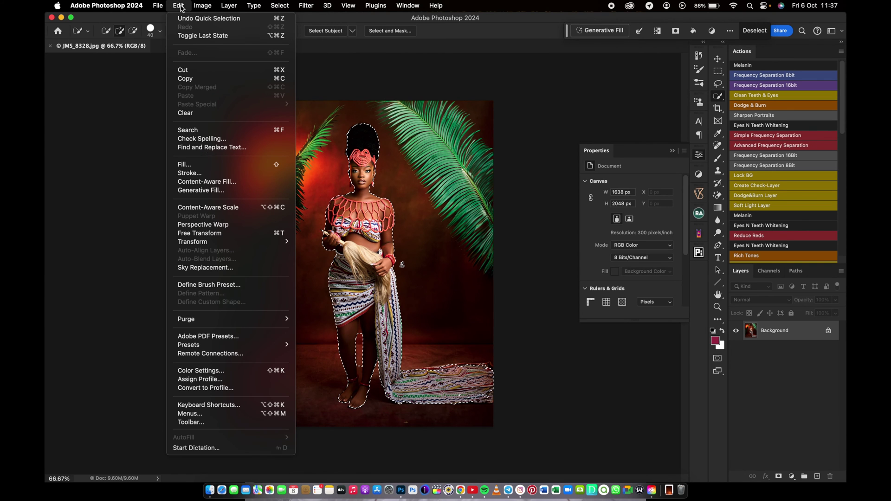
left_click(184, 164)
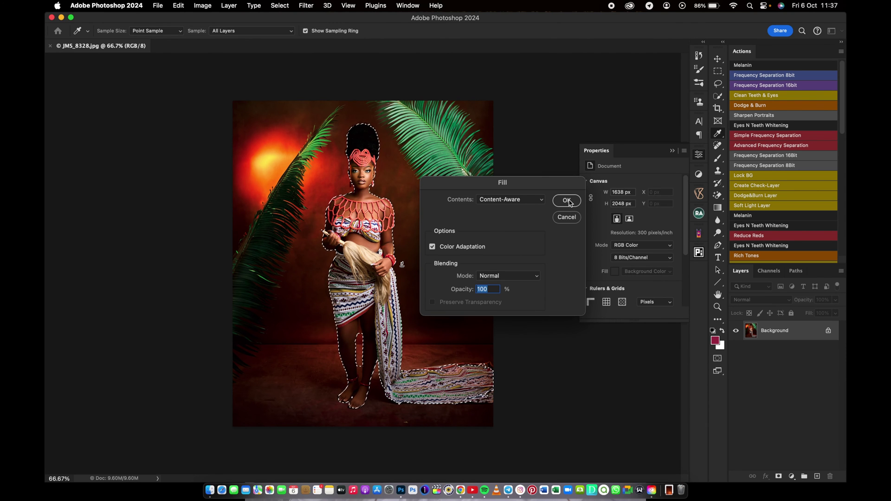
left_click(565, 217)
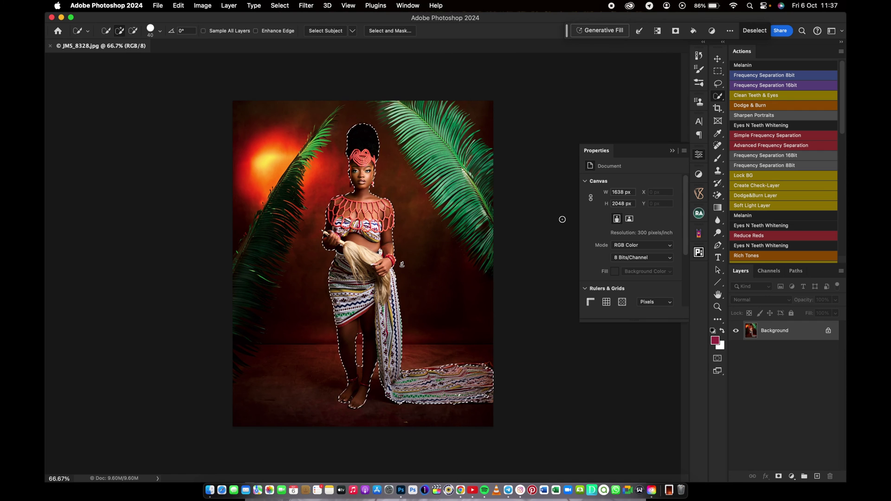
key("super+d")
Duplicate the background layer and remove the woman from the copy with Select Subject and a Content-Aware Fill at 100% opacity.
key("super+j")
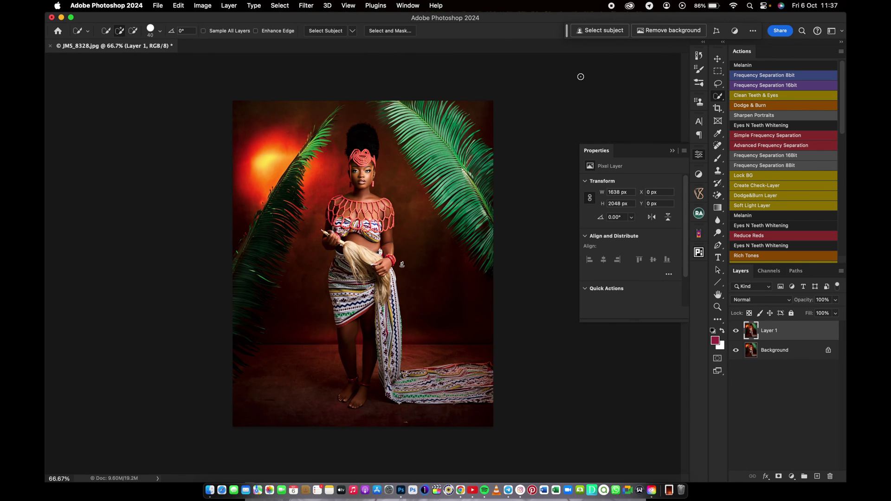
left_click(588, 30)
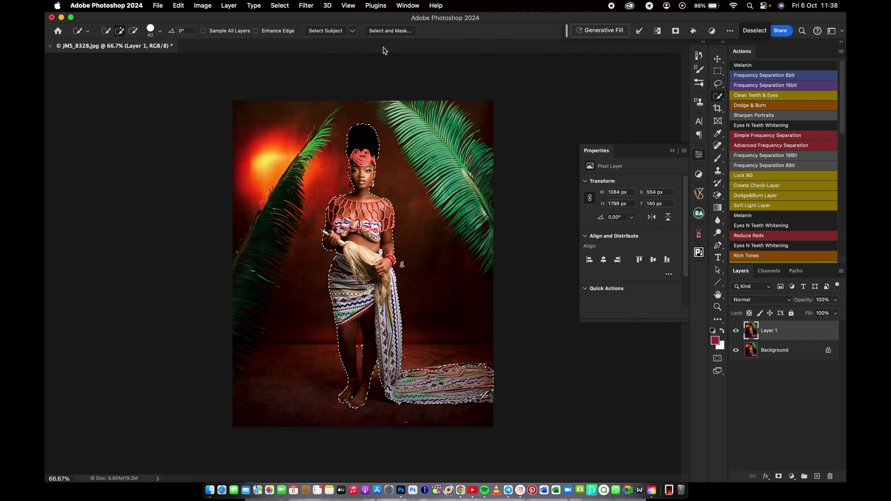
left_click(206, 7)
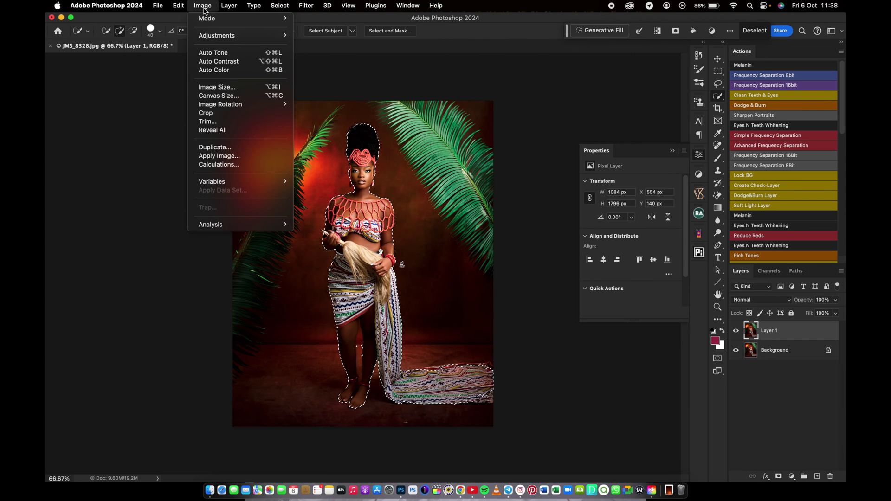
mouse_move(185, 8)
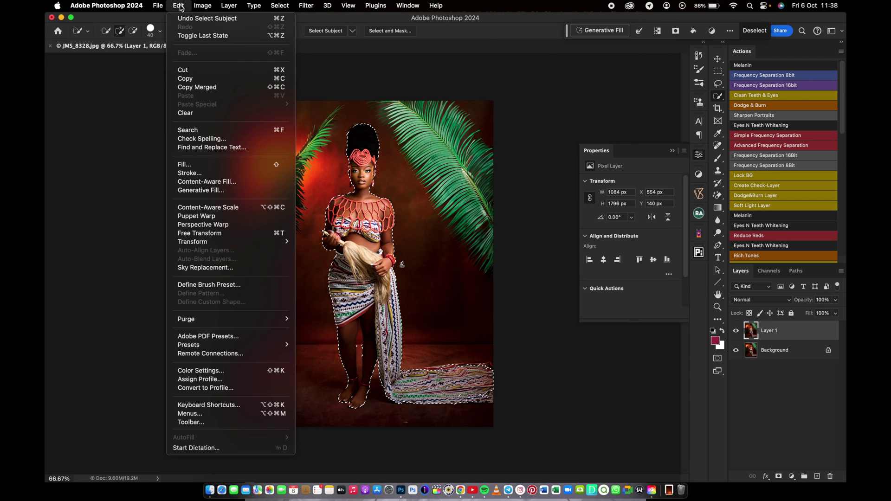
left_click(211, 166)
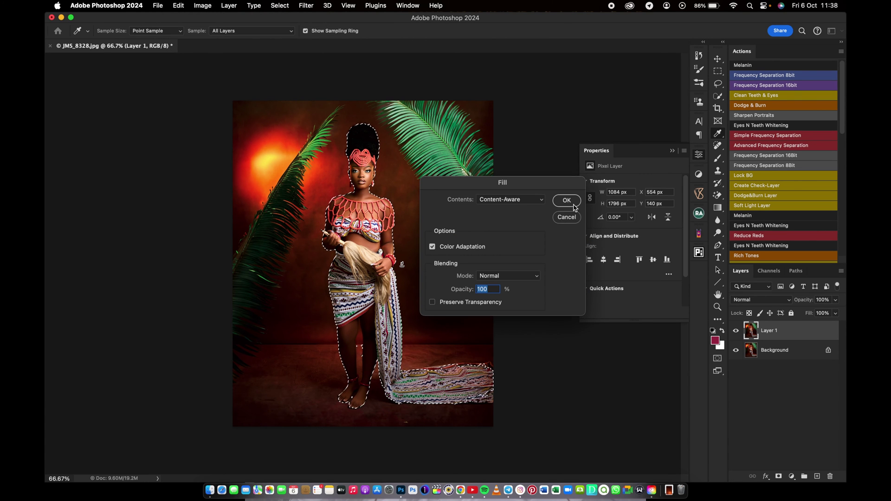
left_click(567, 201)
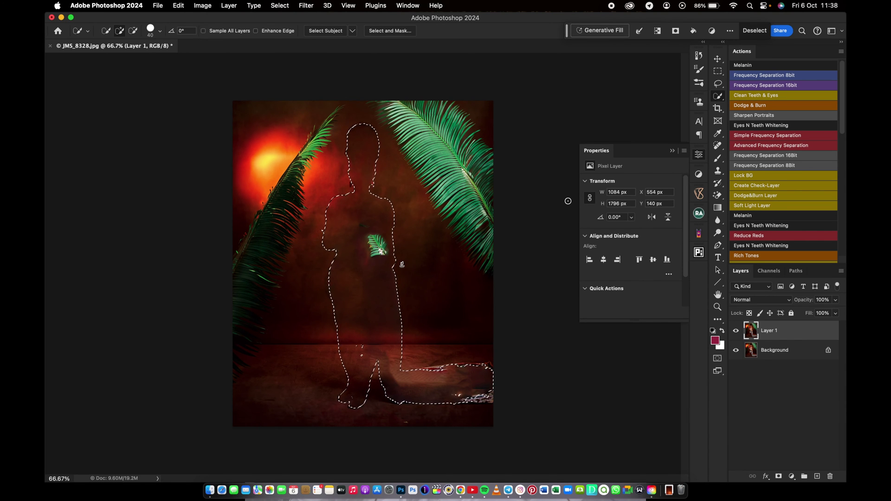
key("super+d")
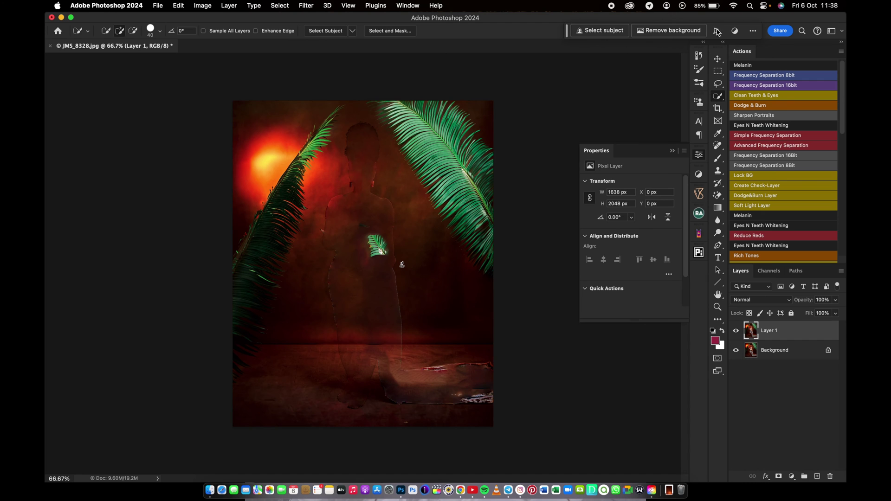
Use the Patch tool to replace the stray leaf fragment and small logo in the middle with clean backdrop texture.
left_click(717, 147)
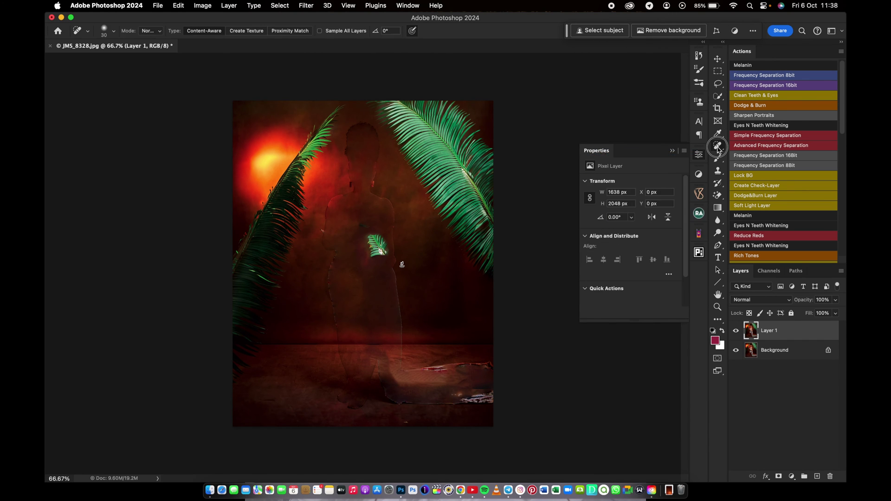
left_click(739, 173)
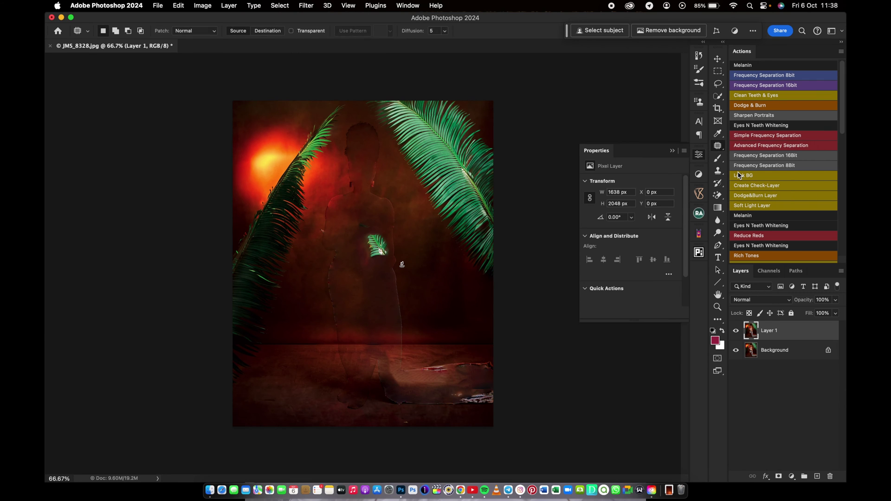
mouse_move(399, 202)
left_mouse_down()
mouse_move(374, 193)
mouse_move(370, 245)
mouse_move(418, 274)
mouse_move(421, 255)
mouse_move(431, 262)
left_mouse_up()
key("super+d")
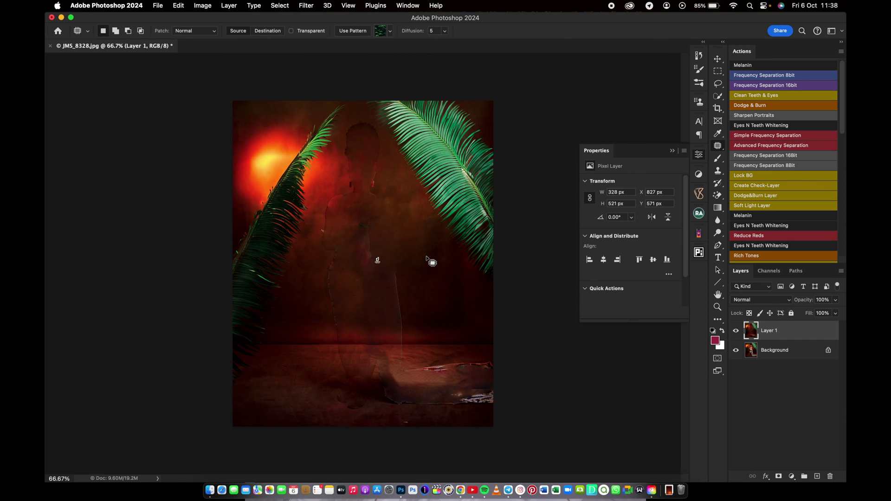
mouse_move(375, 216)
left_mouse_down()
mouse_move(359, 251)
mouse_move(408, 283)
mouse_move(423, 260)
left_mouse_up()
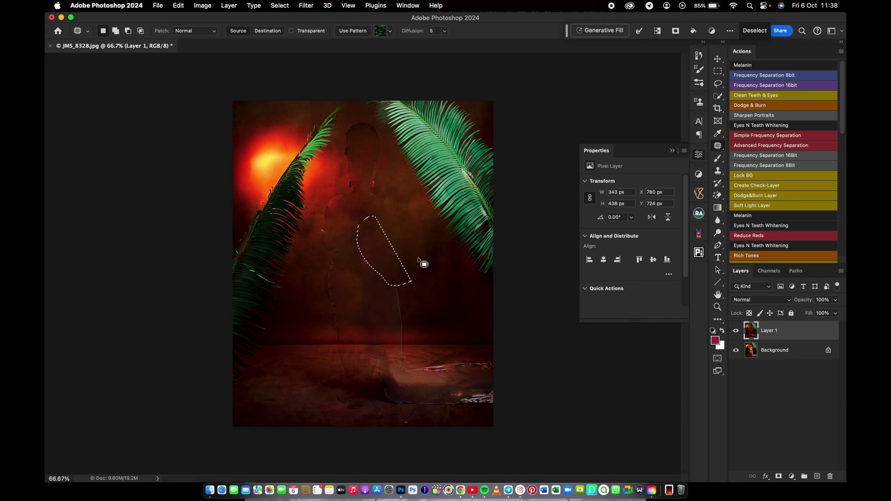
key("super+d")
Patch the leftover head and body outlines on the backdrop wall above the floor line with clean texture.
mouse_move(382, 139)
left_mouse_down()
mouse_move(355, 121)
mouse_move(369, 136)
mouse_move(384, 135)
mouse_move(368, 122)
mouse_move(346, 124)
mouse_move(346, 183)
mouse_move(371, 201)
mouse_move(374, 183)
mouse_move(402, 227)
left_mouse_up()
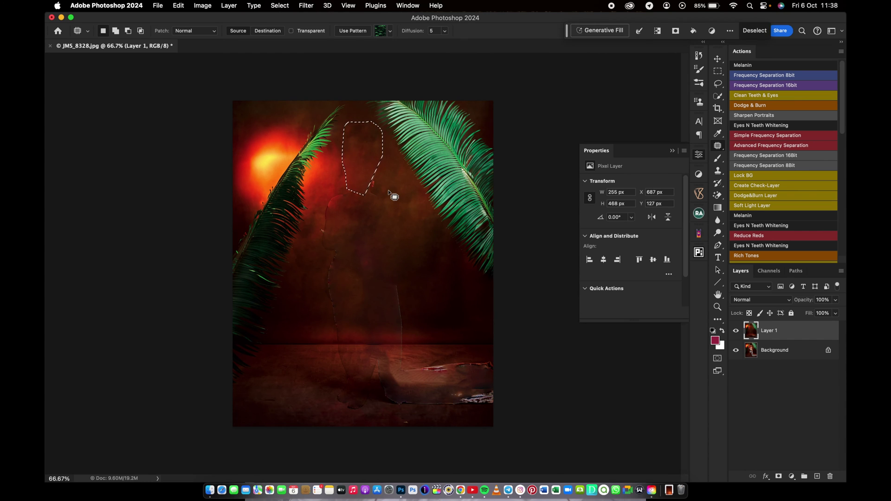
mouse_move(377, 169)
left_mouse_down()
mouse_move(368, 199)
mouse_move(408, 205)
mouse_move(370, 209)
mouse_move(342, 240)
mouse_move(334, 338)
mouse_move(388, 289)
mouse_move(423, 330)
left_mouse_up()
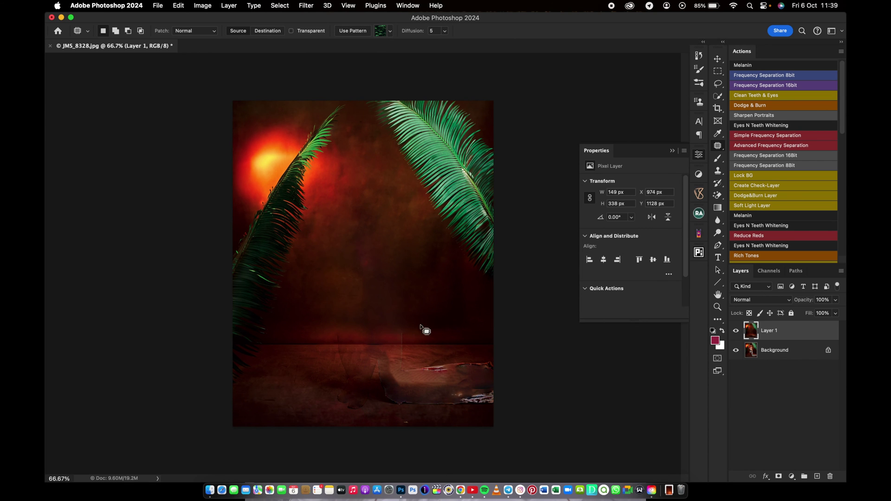
left_click(390, 332)
key("super+1")
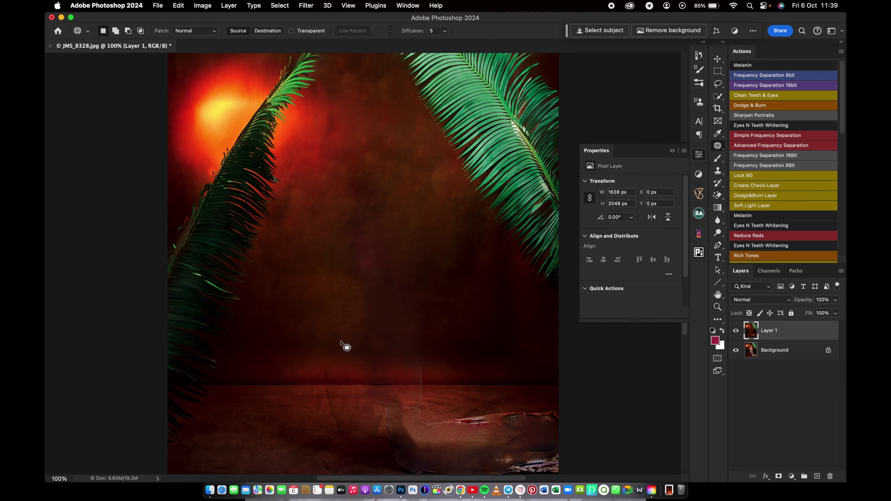
Patch the vertical leftover edges crossing the floor line and the leg outlines below it with clean texture.
mouse_move(333, 369)
left_mouse_down()
mouse_move(321, 371)
mouse_move(321, 386)
mouse_move(341, 388)
mouse_move(313, 381)
left_mouse_up()
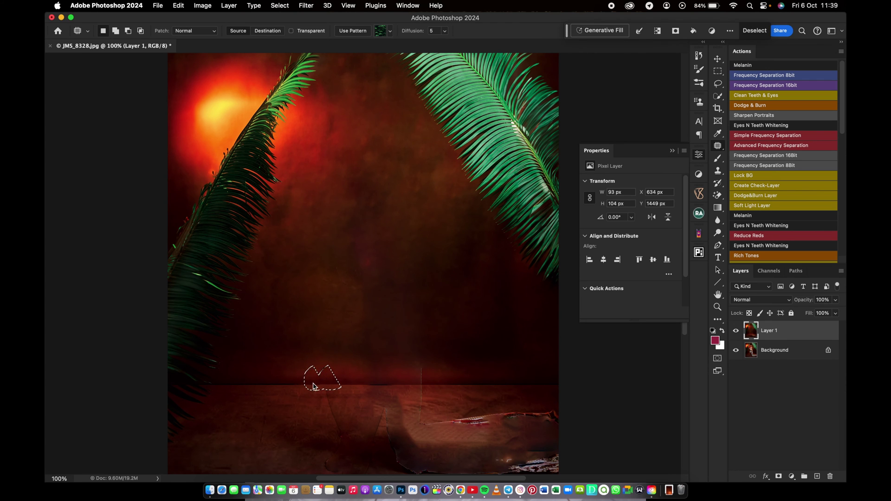
key("super+d")
mouse_move(431, 380)
left_mouse_down()
mouse_move(425, 363)
mouse_move(416, 368)
mouse_move(416, 388)
mouse_move(432, 392)
mouse_move(447, 380)
mouse_move(407, 412)
mouse_move(451, 424)
mouse_move(433, 408)
mouse_move(441, 407)
mouse_move(430, 423)
mouse_move(446, 409)
mouse_move(429, 424)
mouse_move(492, 401)
mouse_move(485, 376)
mouse_move(450, 396)
mouse_move(477, 404)
mouse_move(467, 412)
mouse_move(473, 419)
mouse_move(496, 380)
mouse_move(457, 390)
mouse_move(478, 393)
mouse_move(474, 410)
mouse_move(467, 391)
mouse_move(426, 404)
mouse_move(472, 411)
mouse_move(449, 409)
mouse_move(454, 426)
mouse_move(455, 385)
mouse_move(433, 399)
mouse_move(452, 399)
mouse_move(453, 408)
left_mouse_up()
key("super+d")
key("super+d")
key("super+minus")
key("super+d")
key("super+d")
key("super+d")
key("super+d")
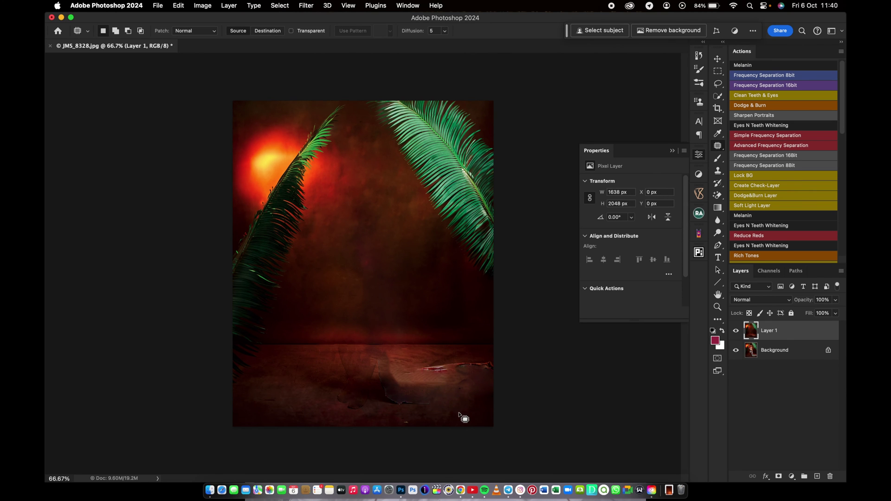
Patch the leftover fabric-train remnants on the right side of the floor with clean floor texture.
mouse_move(493, 362)
left_mouse_down()
mouse_move(422, 370)
mouse_move(469, 385)
mouse_move(464, 401)
left_mouse_up()
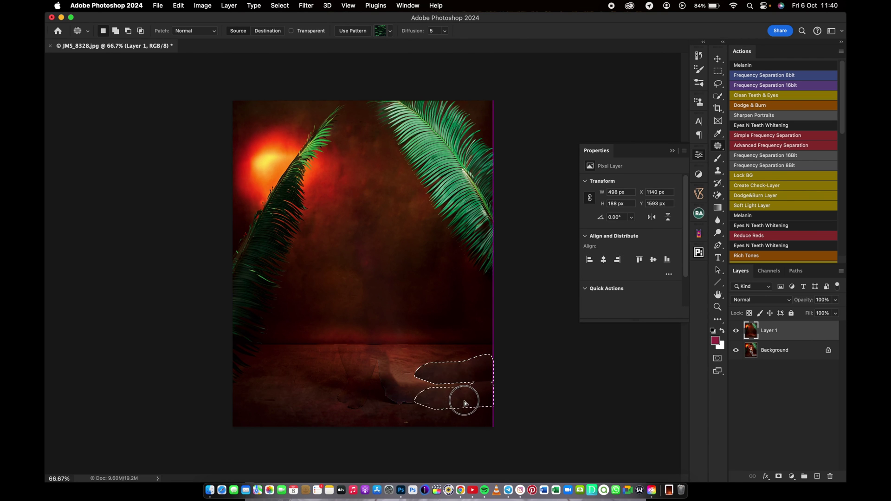
key("cmd+d")
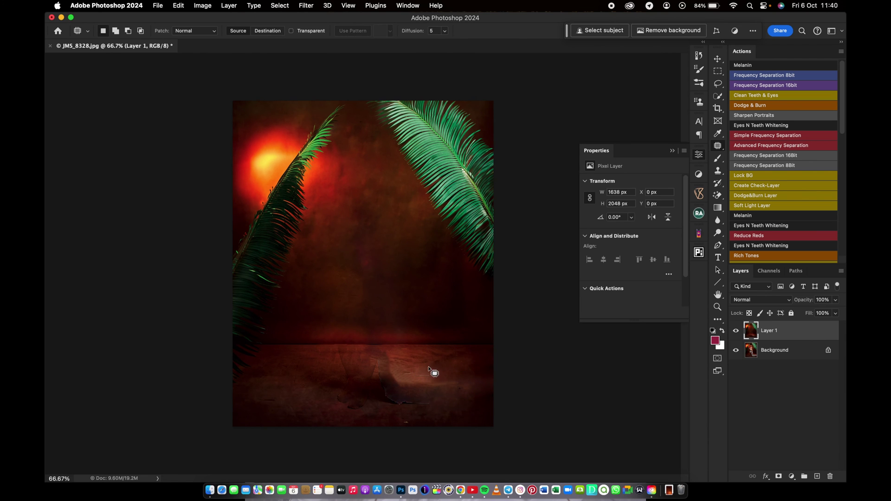
mouse_move(423, 366)
left_mouse_down()
mouse_move(398, 368)
mouse_move(374, 390)
mouse_move(444, 411)
mouse_move(482, 403)
mouse_move(461, 364)
mouse_move(474, 378)
left_mouse_up()
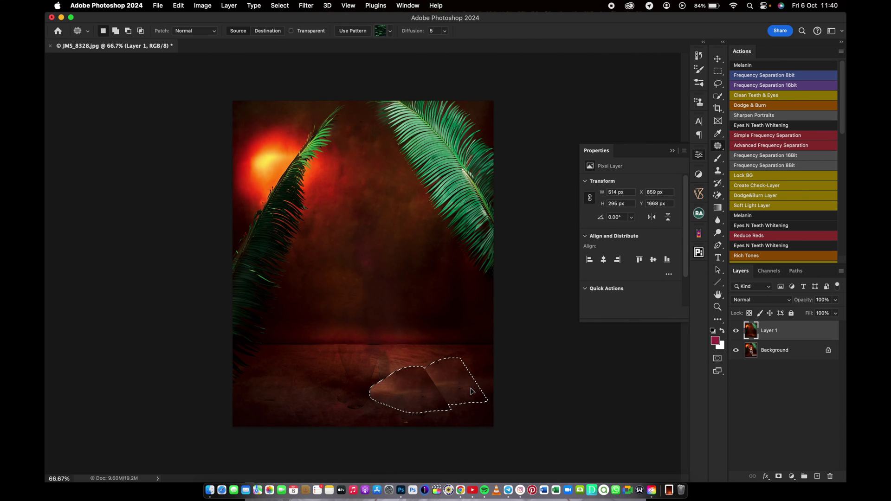
key("cmd+d")
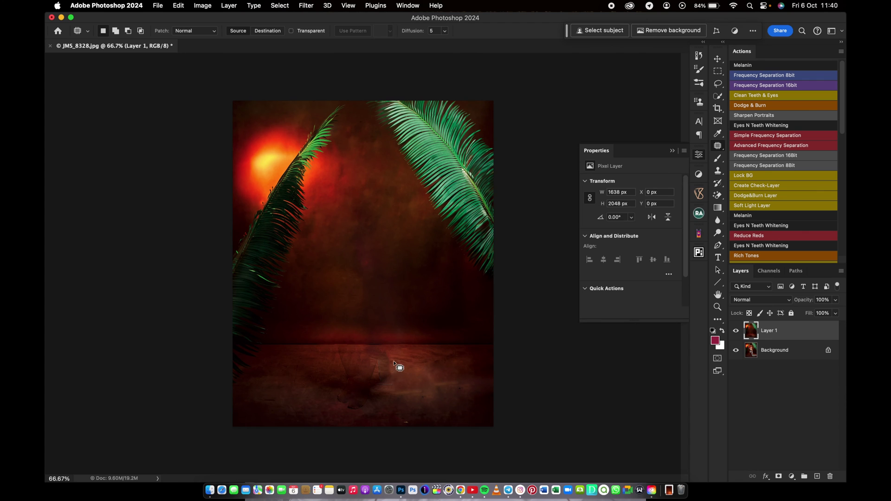
Patch the remaining dark smudges and foot marks across the middle of the floor with clean floor texture.
mouse_move(397, 366)
left_mouse_down()
mouse_move(369, 378)
mouse_move(401, 403)
mouse_move(391, 394)
mouse_move(320, 392)
left_mouse_up()
key("cmd+d")
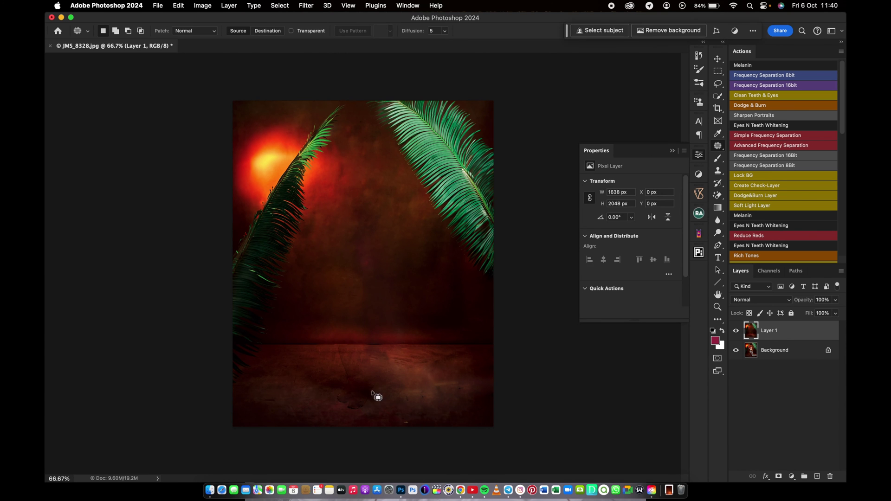
mouse_move(364, 369)
left_mouse_down()
mouse_move(334, 392)
mouse_move(382, 402)
mouse_move(365, 369)
mouse_move(319, 390)
mouse_move(338, 398)
left_mouse_up()
mouse_move(423, 405)
left_mouse_down()
mouse_move(426, 391)
mouse_move(409, 397)
mouse_move(406, 424)
mouse_move(420, 420)
mouse_move(377, 400)
mouse_move(407, 406)
mouse_move(452, 376)
mouse_move(433, 381)
mouse_move(439, 373)
mouse_move(458, 401)
left_mouse_up()
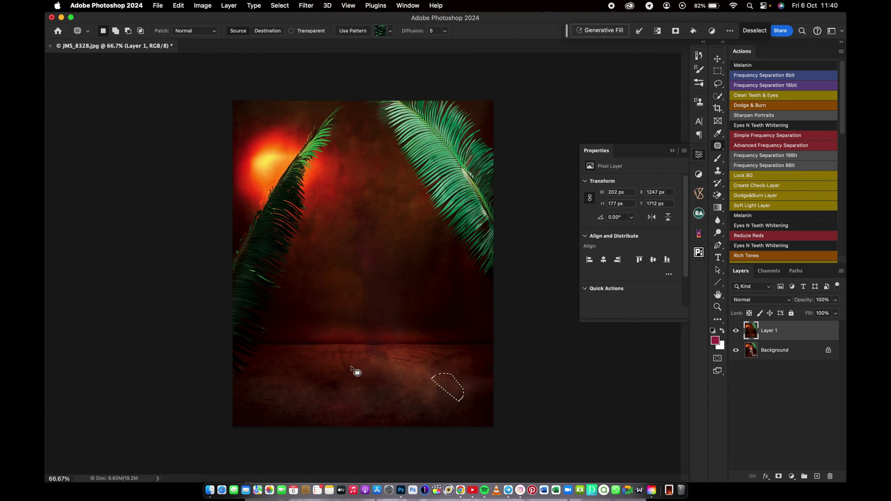
mouse_move(343, 352)
left_mouse_down()
mouse_move(350, 394)
mouse_move(348, 377)
mouse_move(308, 372)
mouse_move(312, 378)
left_mouse_up()
key("cmd+d")
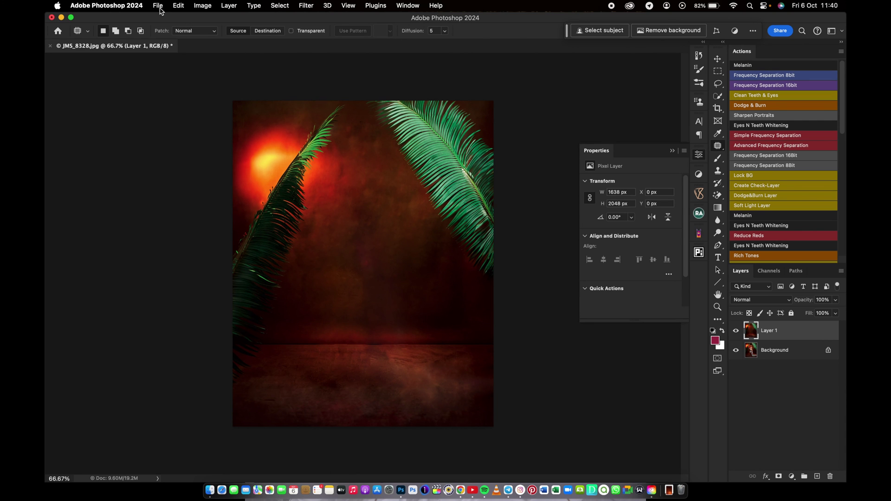
Check the image's dimensions and resolution in Image Size without changing them.
left_click(204, 7)
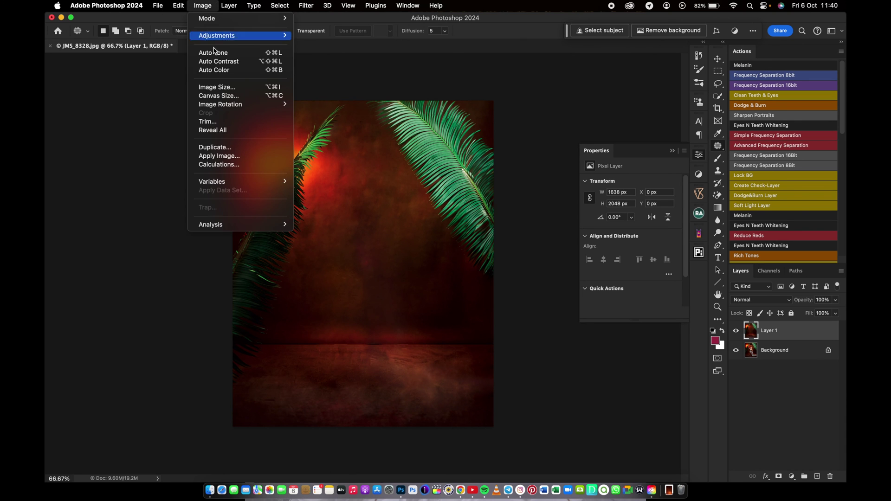
left_click(224, 88)
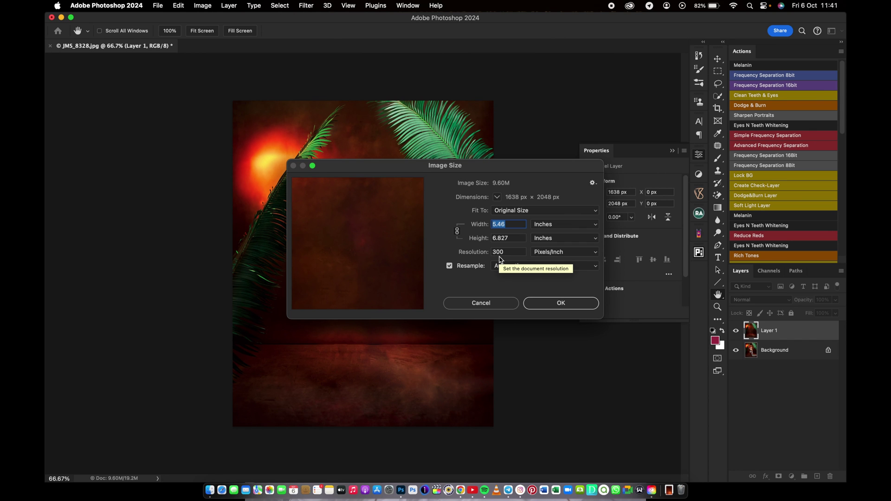
left_click(503, 304)
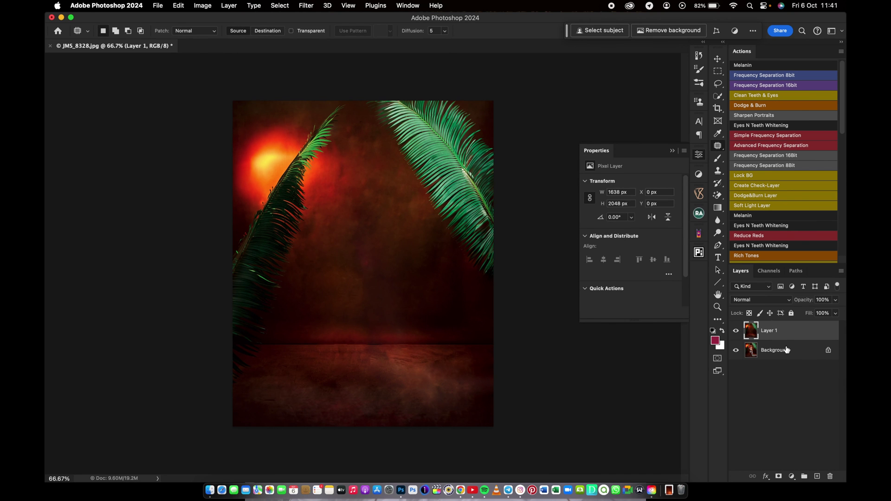
Hide Layer 1 and select the woman on the Background layer with Select Subject, expanding the selection slightly beyond her outline.
left_click(735, 330)
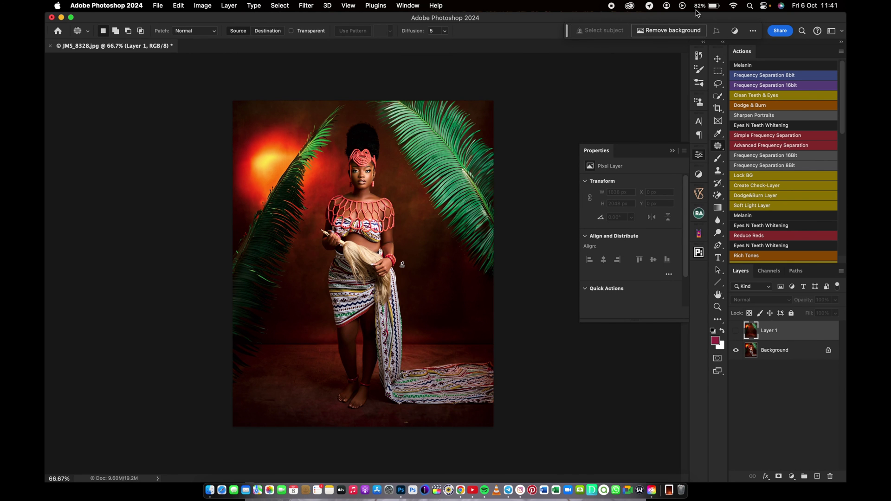
left_click(780, 355)
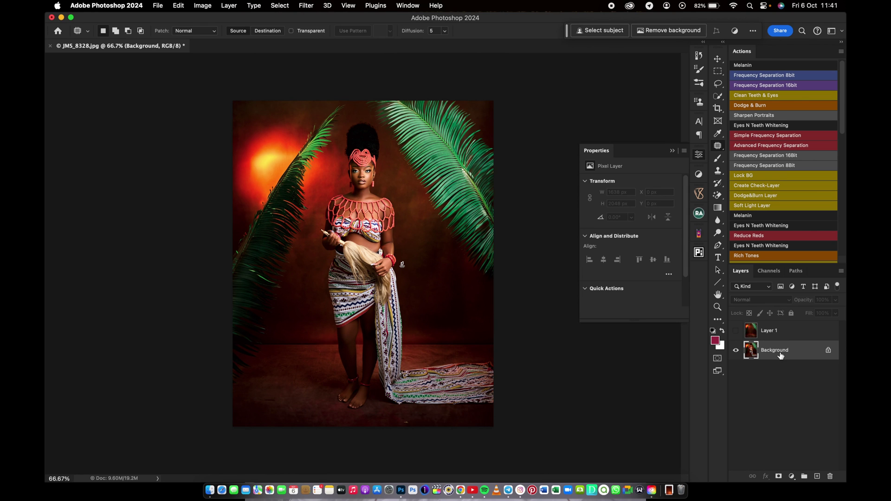
left_click(600, 32)
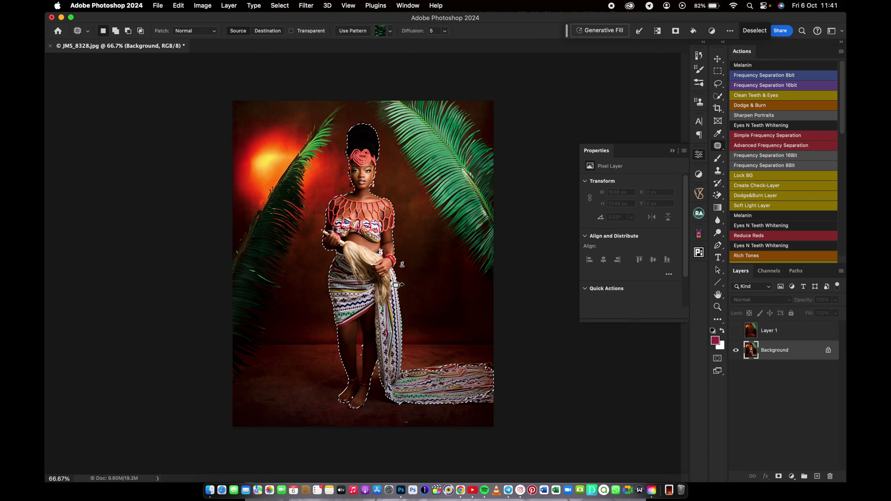
key("l")
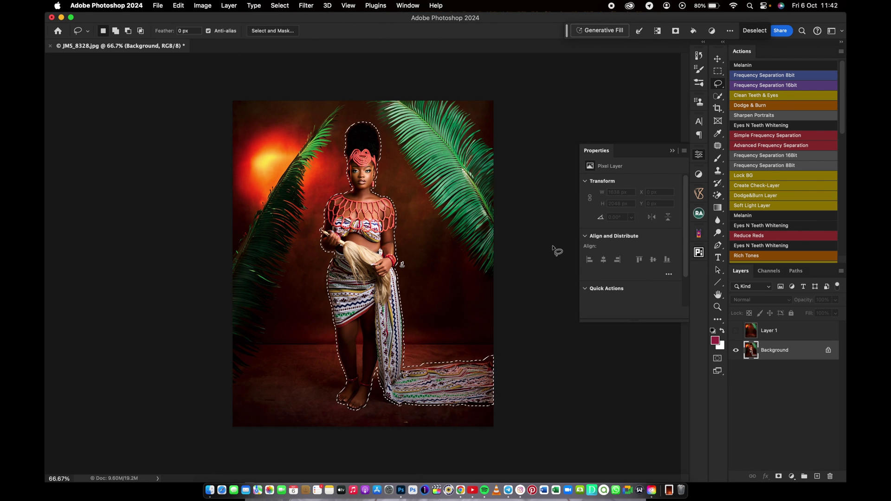
Run Generative Fill on the selected woman with an empty prompt and show the second variation.
left_click(615, 31)
left_click(768, 31)
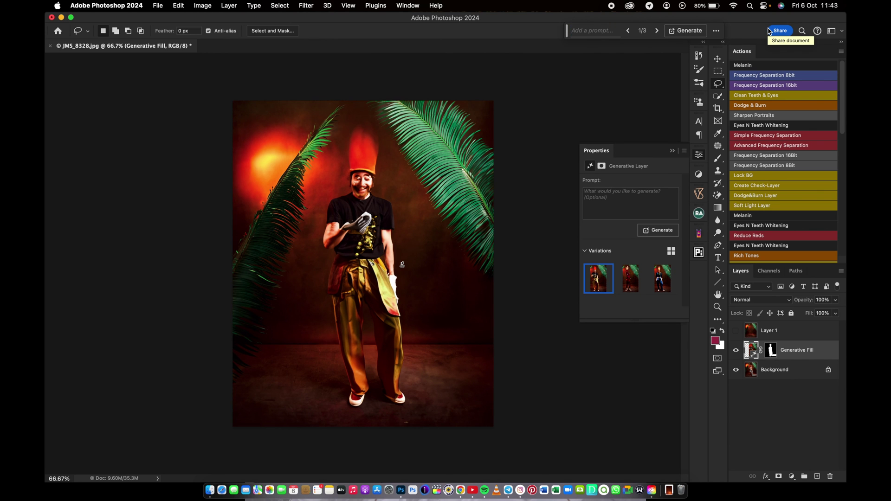
left_click(626, 286)
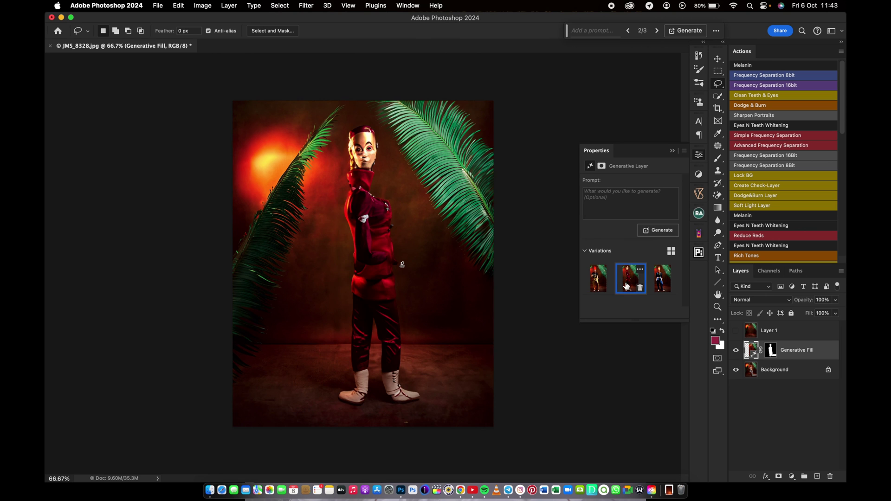